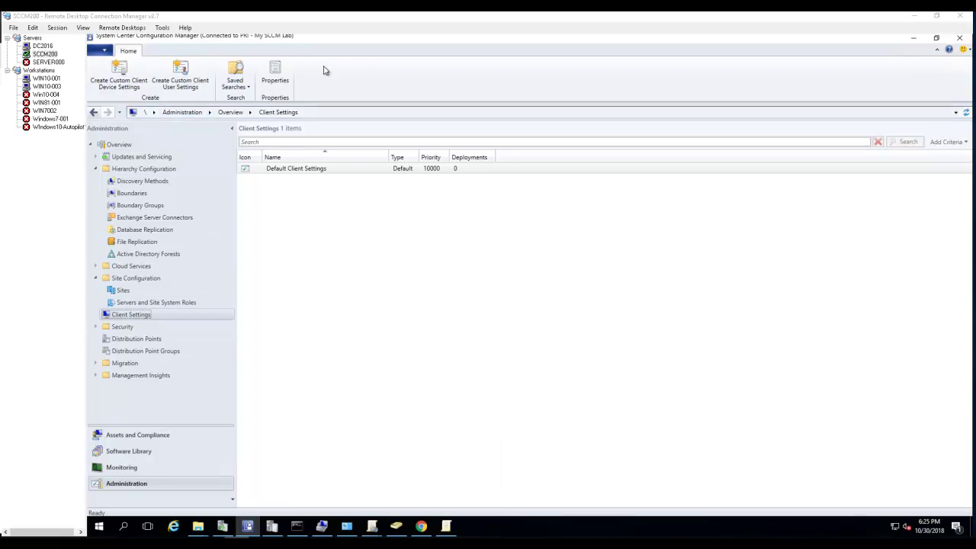
# Step: Open the properties of the Default Client Settings
pyautogui.click(143, 487)
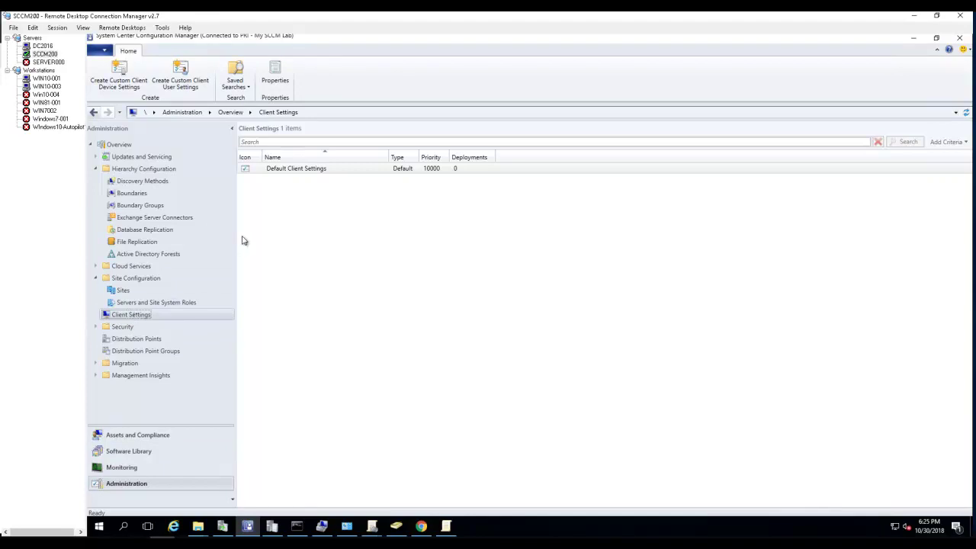
pyautogui.click(290, 171)
pyautogui.rightClick(290, 171)
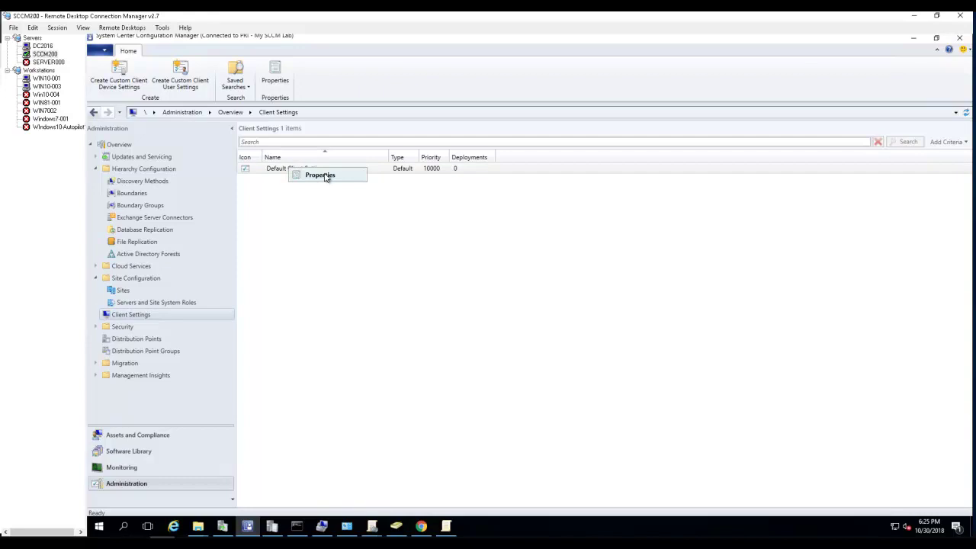
pyautogui.click(322, 177)
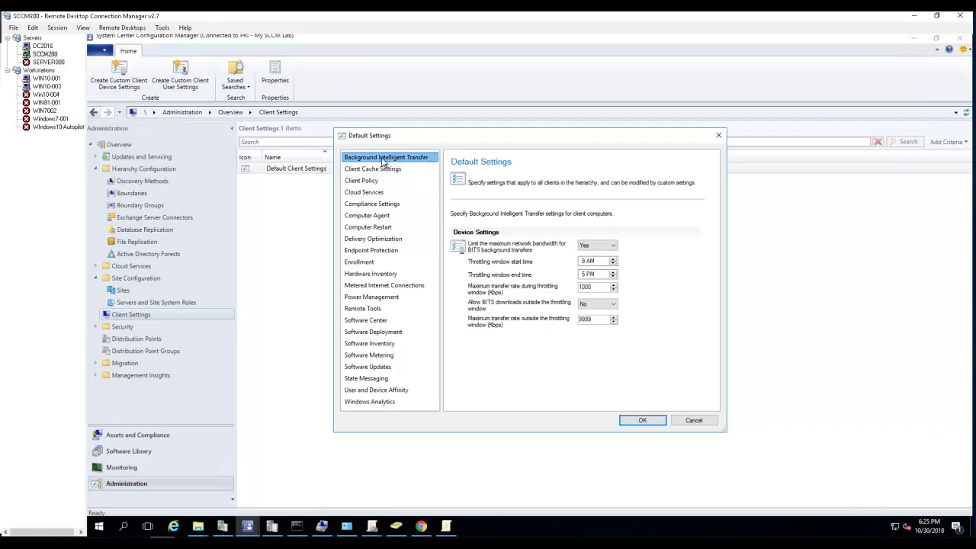
# Step: Review the Background Intelligent Transfer device settings and the choices for limiting BITS network bandwidth
pyautogui.click(435, 170)
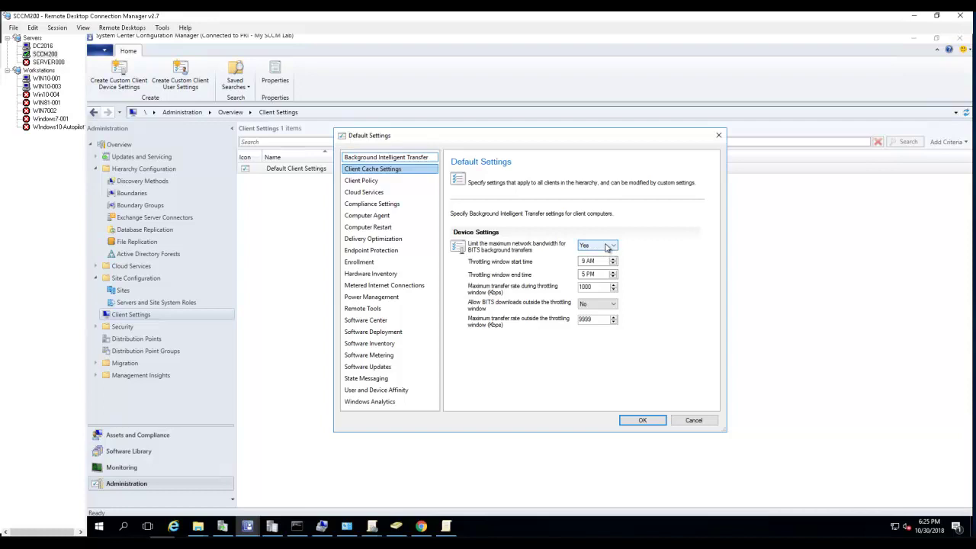
pyautogui.click(606, 245)
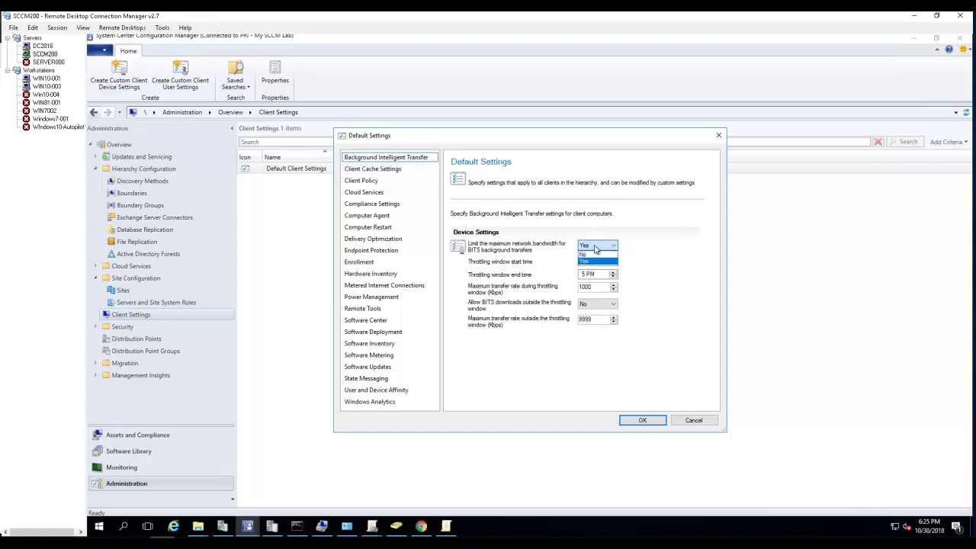
pyautogui.click(654, 247)
pyautogui.click(374, 159)
# Step: In Client Cache Settings, set both Configure BranchCache and Enable BranchCache to Yes
pyautogui.click(378, 171)
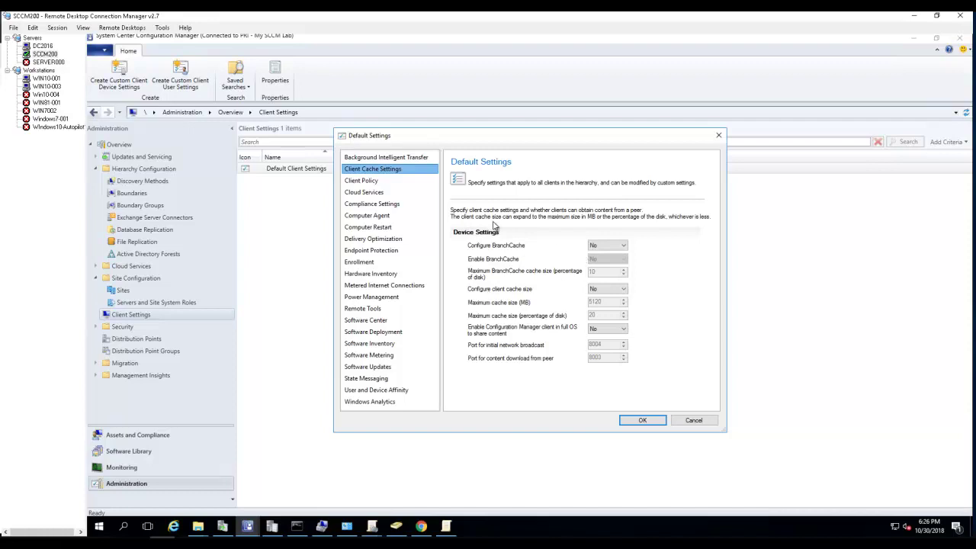
pyautogui.click(606, 245)
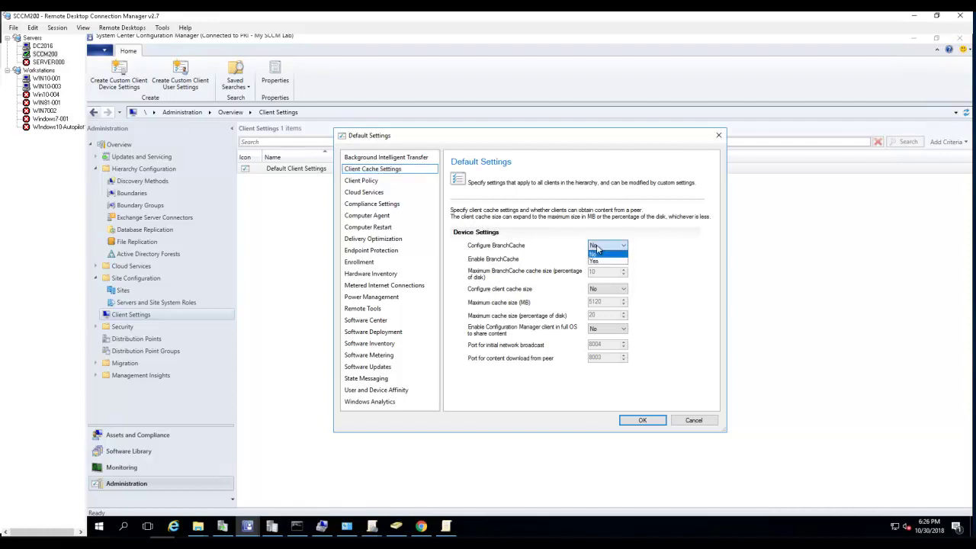
pyautogui.click(600, 263)
pyautogui.click(601, 260)
pyautogui.click(602, 276)
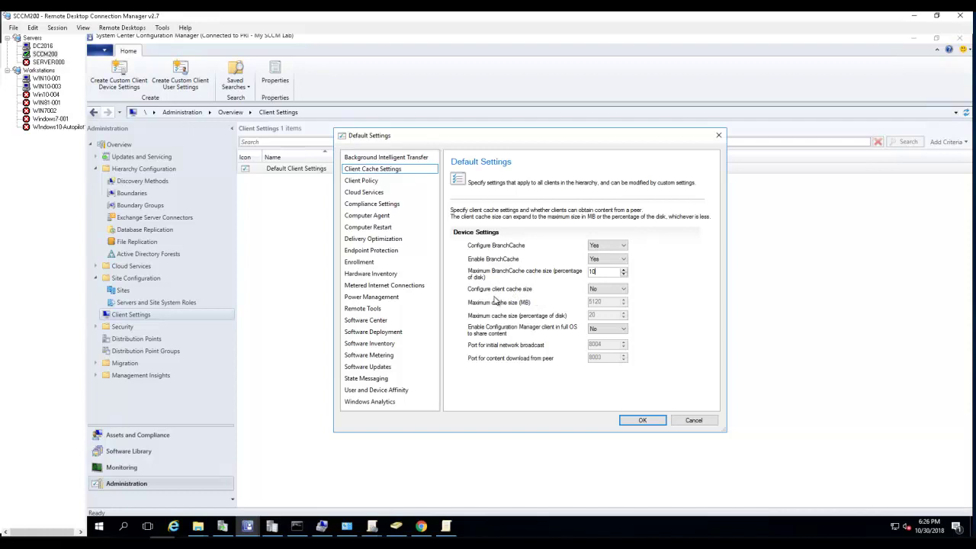
# Step: Try setting Configure client cache size to Yes, and return it to No
pyautogui.click(603, 289)
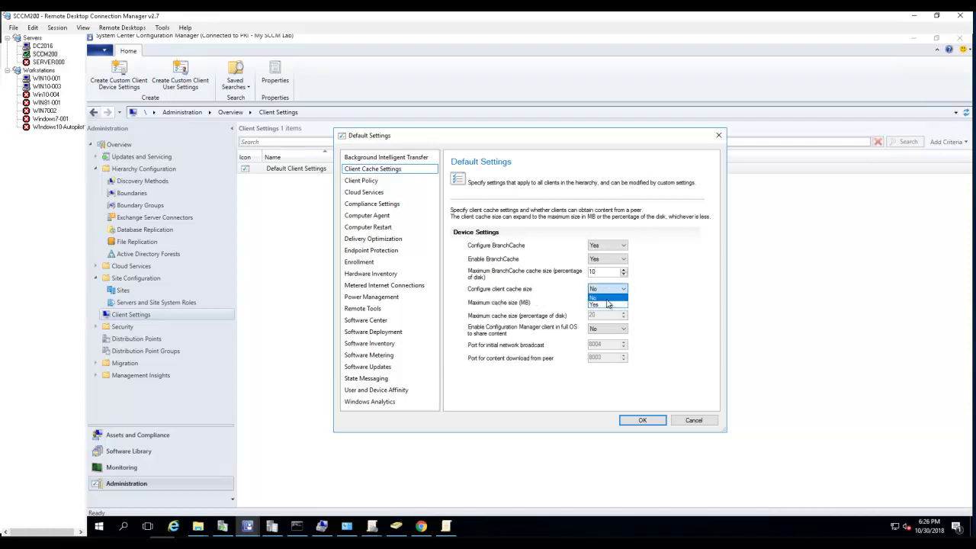
pyautogui.click(672, 308)
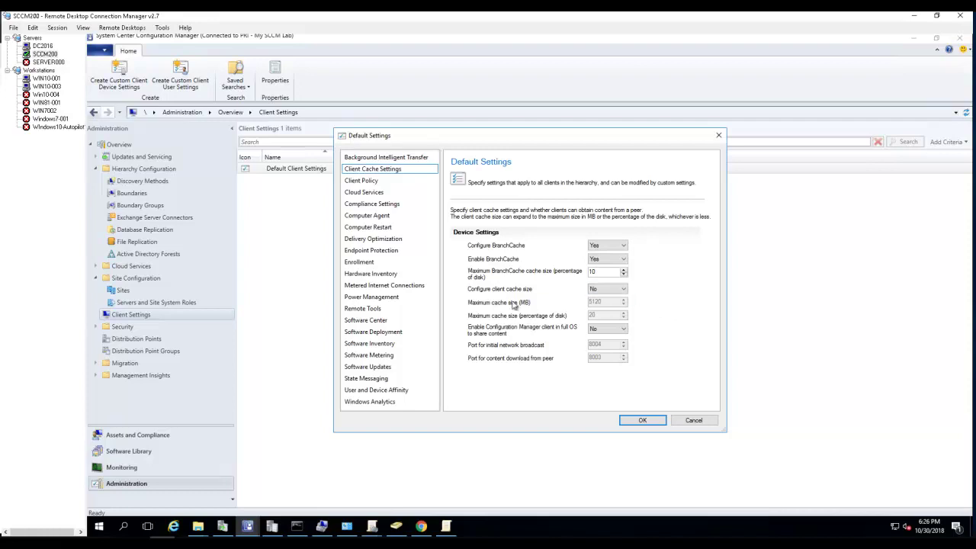
pyautogui.click(604, 291)
pyautogui.click(606, 305)
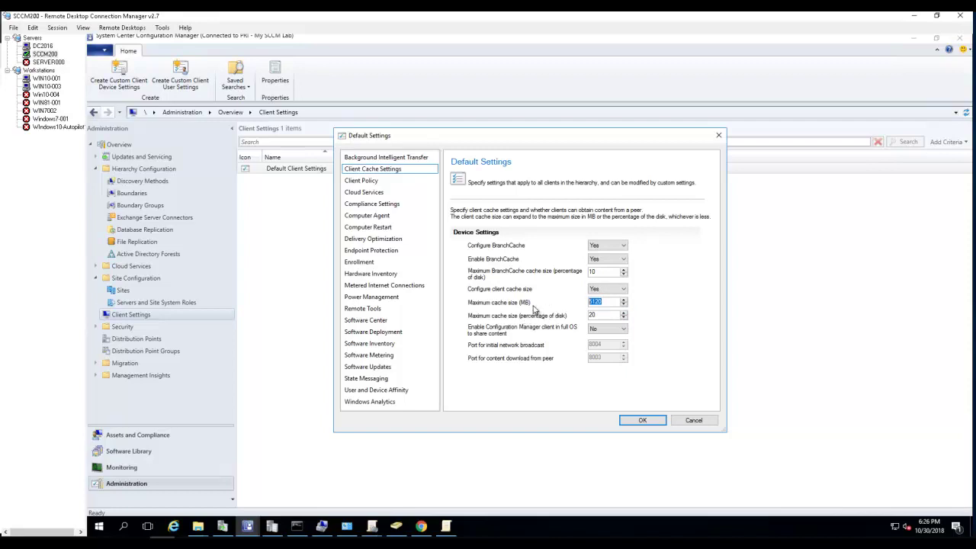
pyautogui.click(610, 289)
pyautogui.click(601, 302)
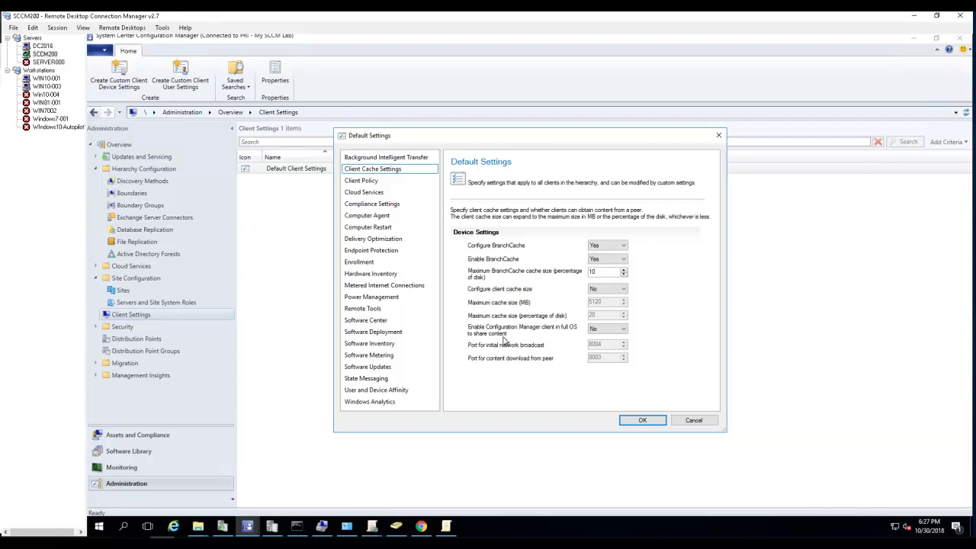
# Step: Enable the Configuration Manager client in full OS to share content and accept the Peer Cache confirmation
pyautogui.click(596, 333)
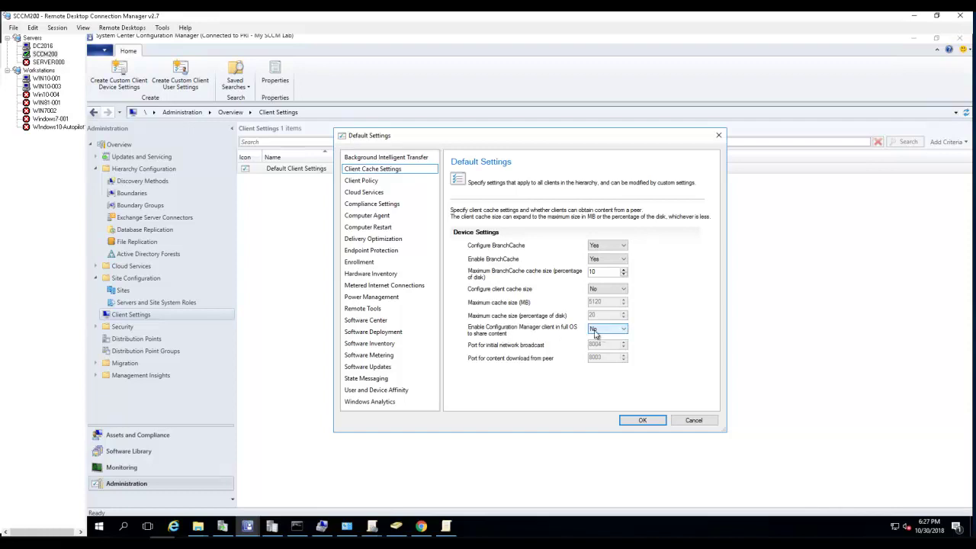
pyautogui.click(597, 333)
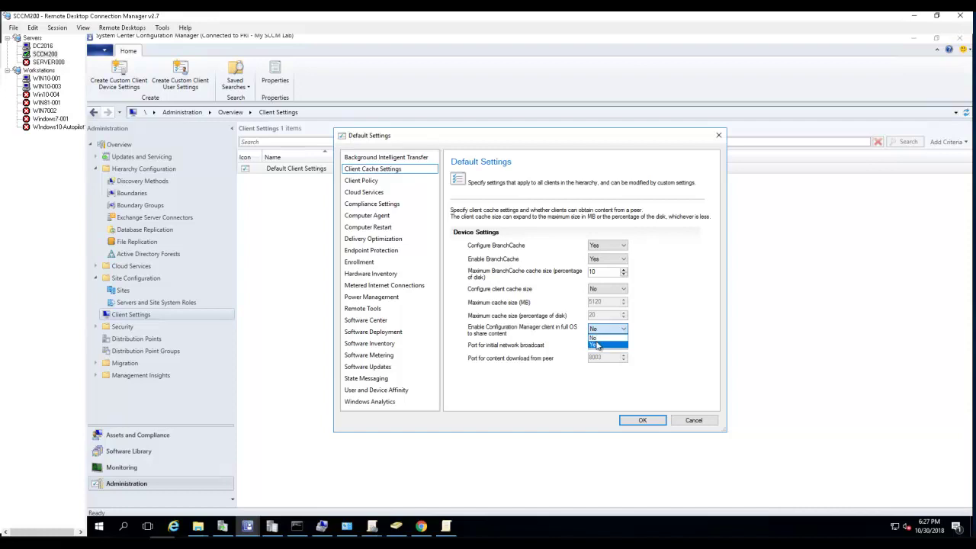
pyautogui.click(597, 346)
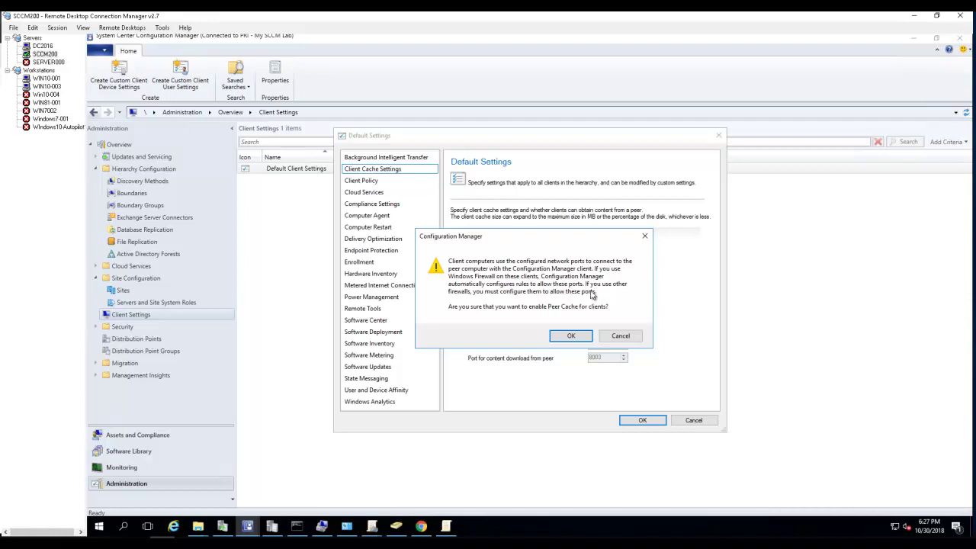
pyautogui.click(574, 337)
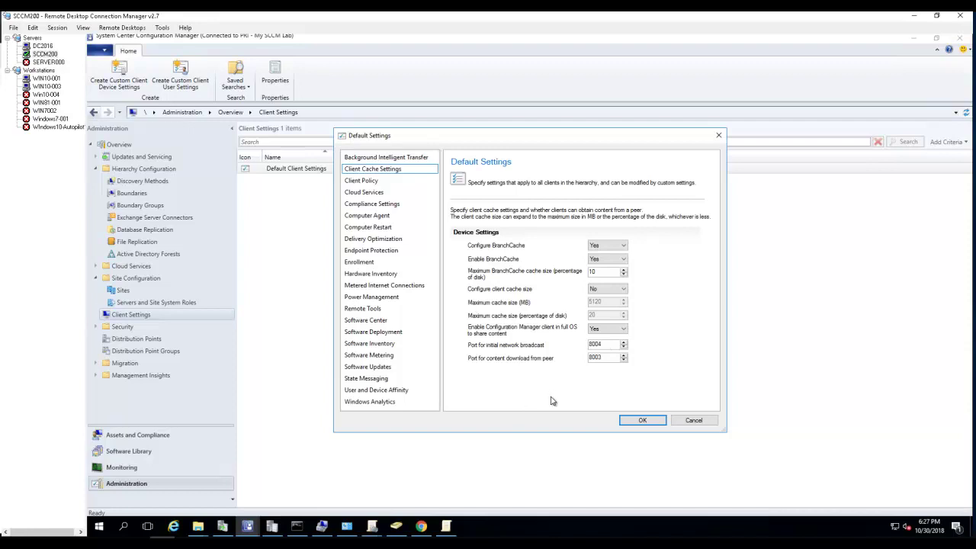
# Step: Examine the Client Policy polling interval and the Cloud Services device settings
pyautogui.click(374, 183)
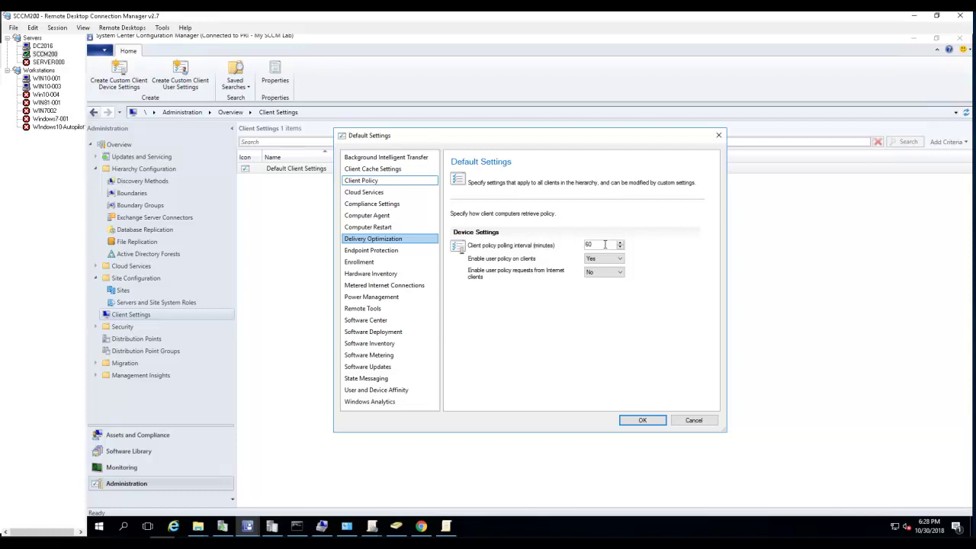
pyautogui.doubleClick(604, 244)
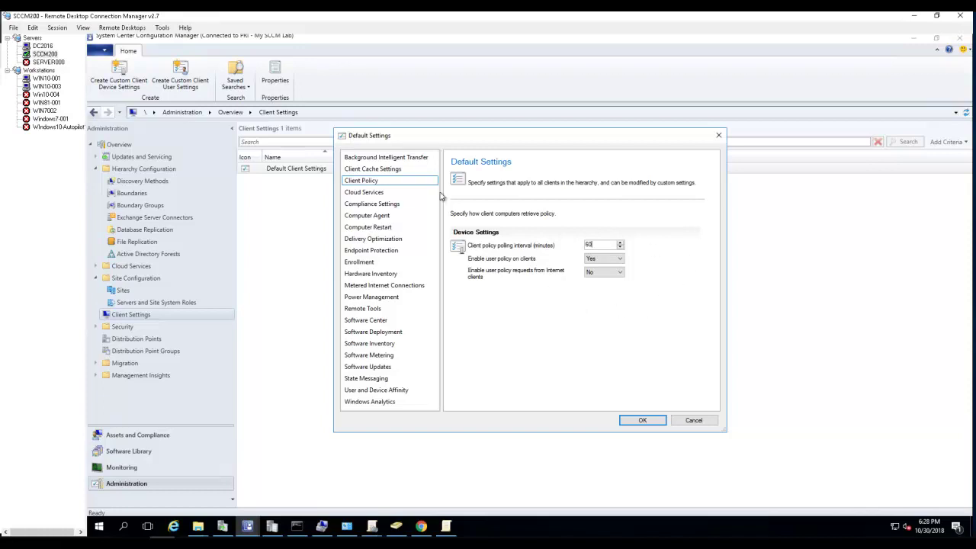
pyautogui.click(376, 196)
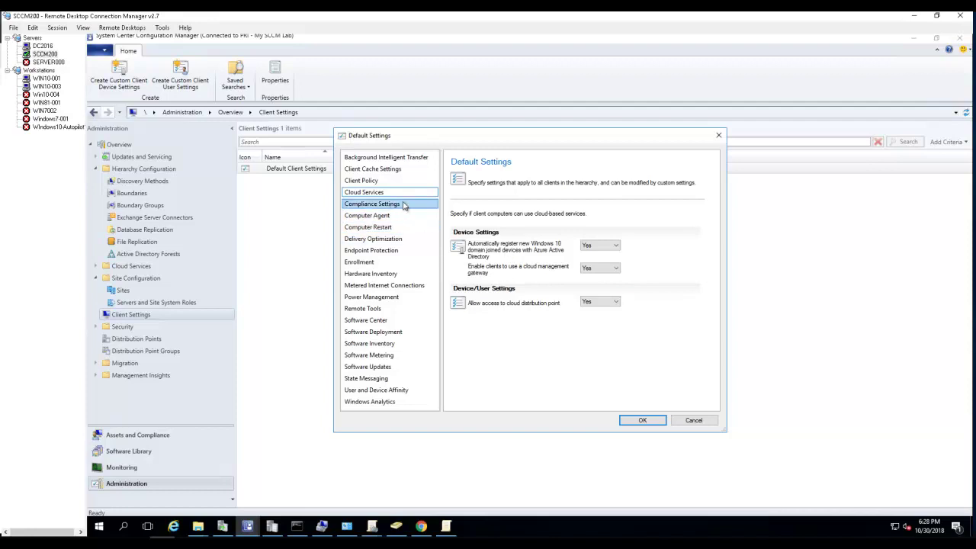
# Step: In Compliance Settings, schedule compliance evaluation to run every 1 day
pyautogui.click(385, 204)
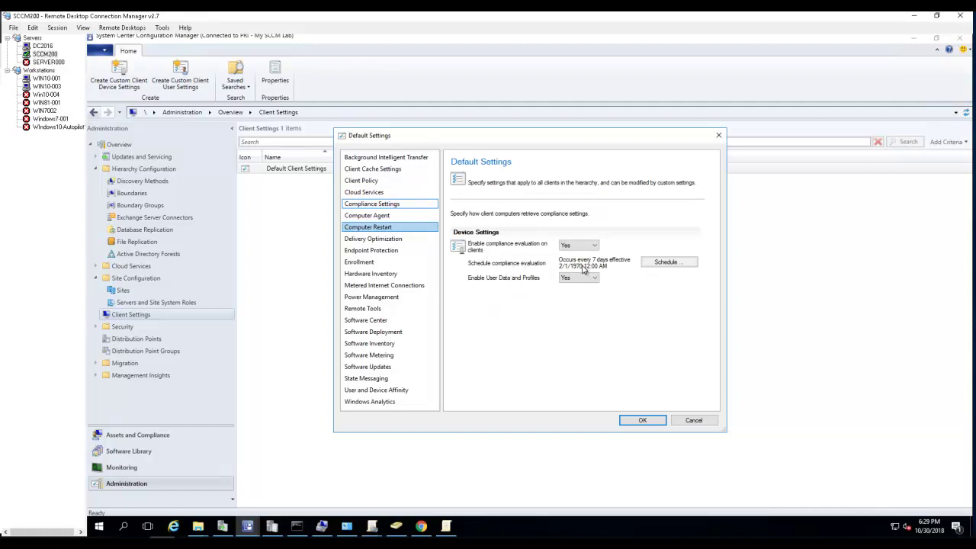
pyautogui.click(677, 263)
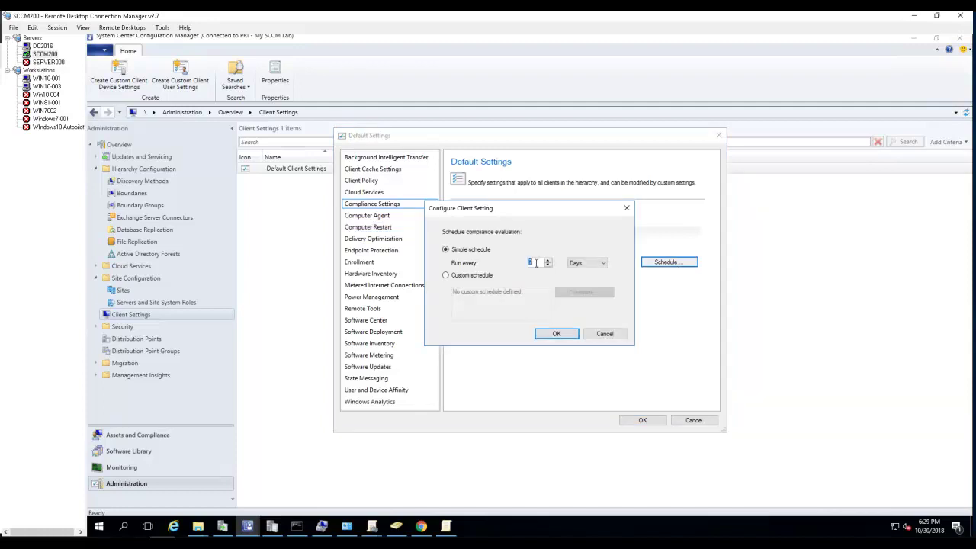
pyautogui.click(558, 334)
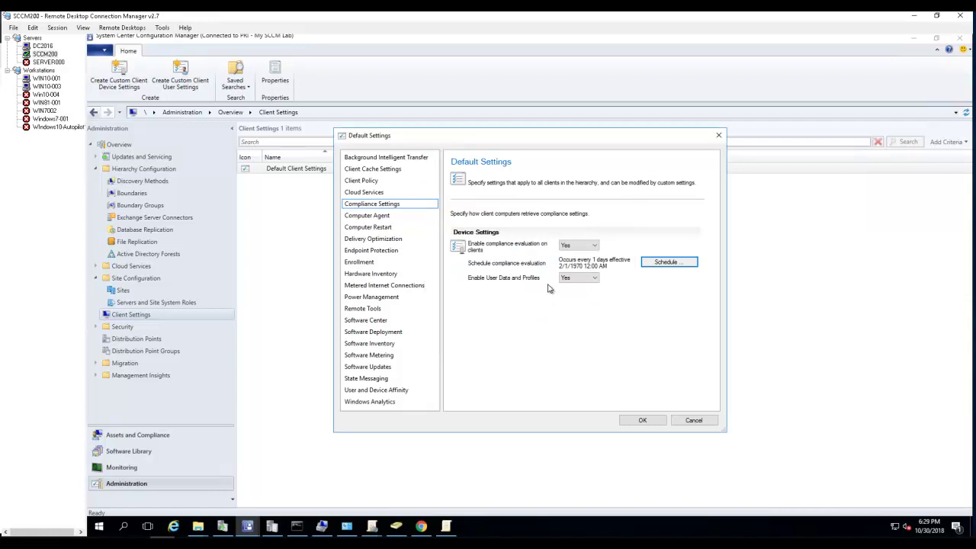
# Step: Review the Computer Agent deployment reminder intervals, the Application Catalog trusted-sites choices and the Software Center organization name
pyautogui.click(385, 218)
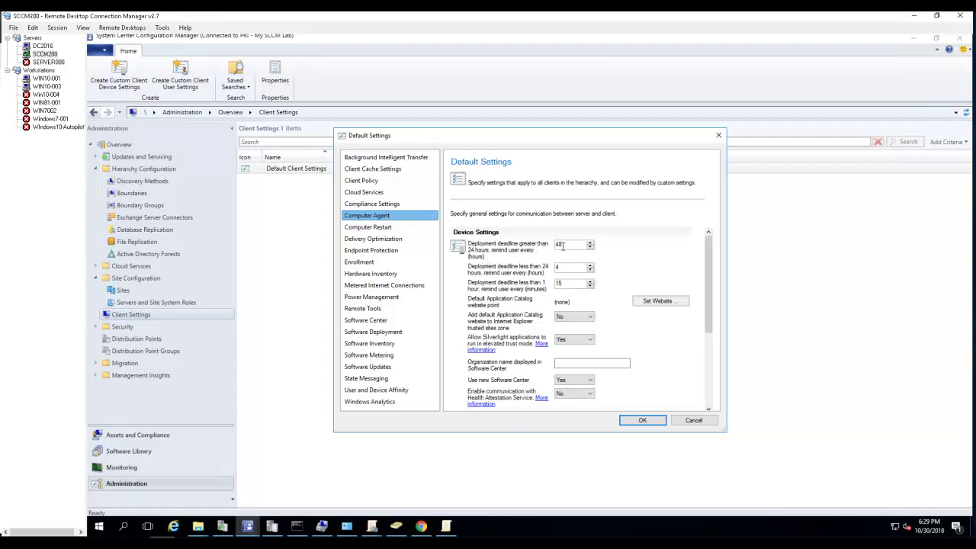
pyautogui.click(564, 245)
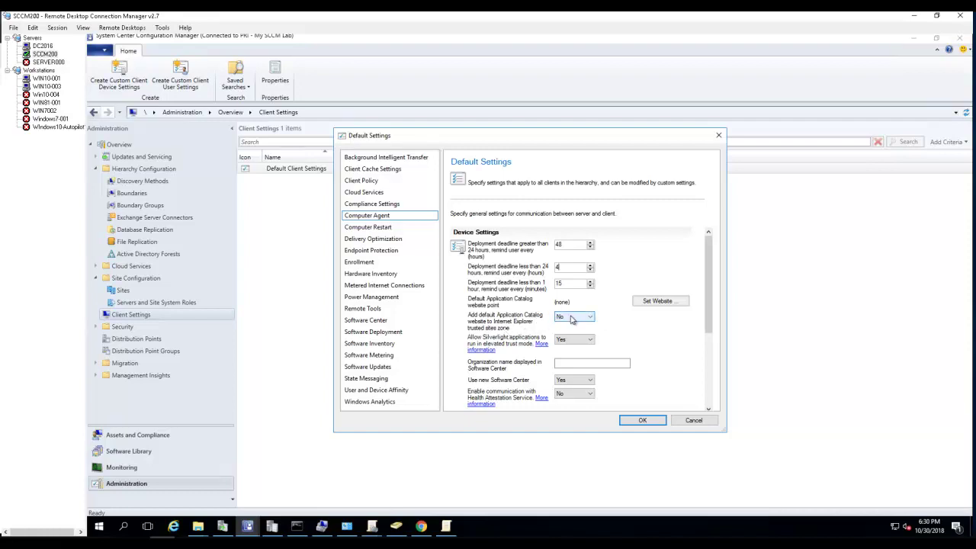
pyautogui.click(571, 319)
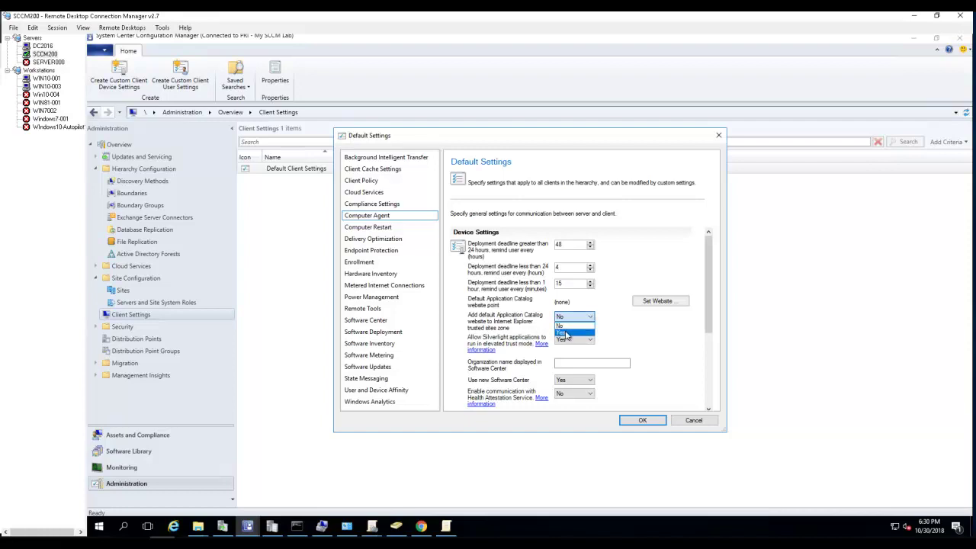
pyautogui.click(637, 325)
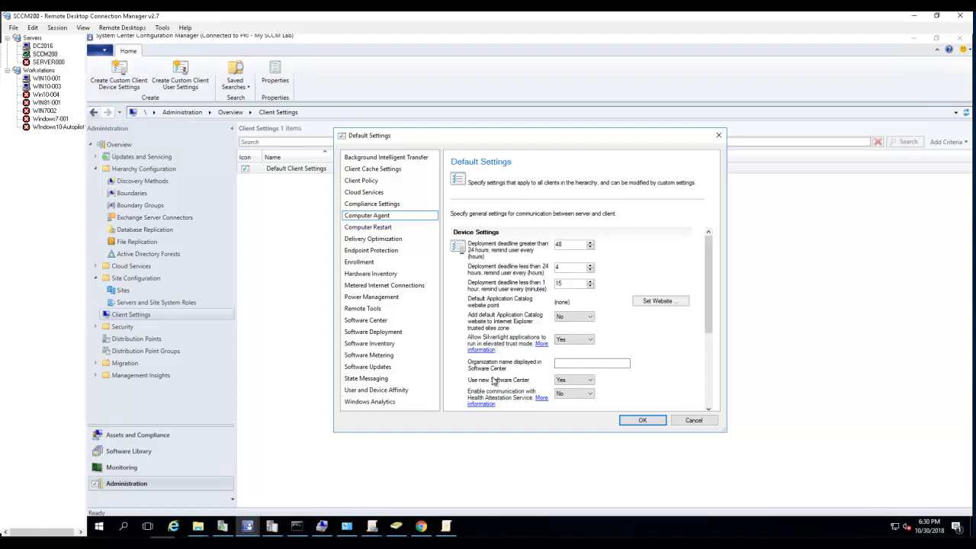
pyautogui.click(573, 364)
# Step: Switch to the WIN10-001 remote session, search Windows for "software" and launch Software Center
pyautogui.click(141, 517)
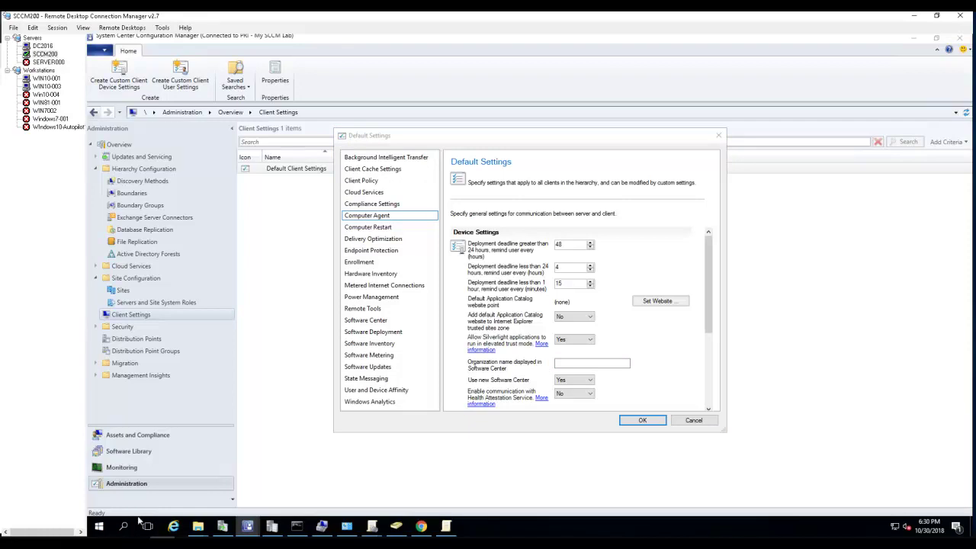
pyautogui.click(133, 525)
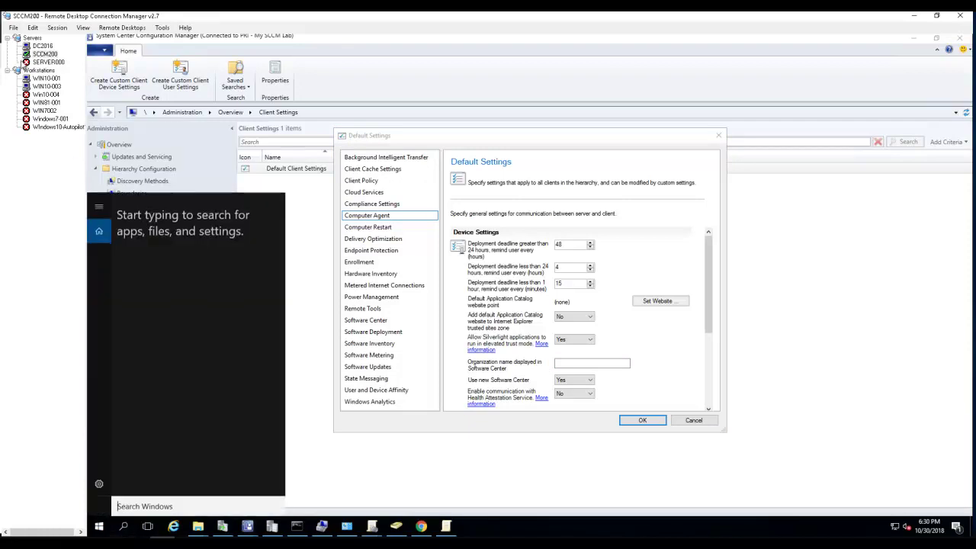
pyautogui.click(46, 78)
pyautogui.click(197, 526)
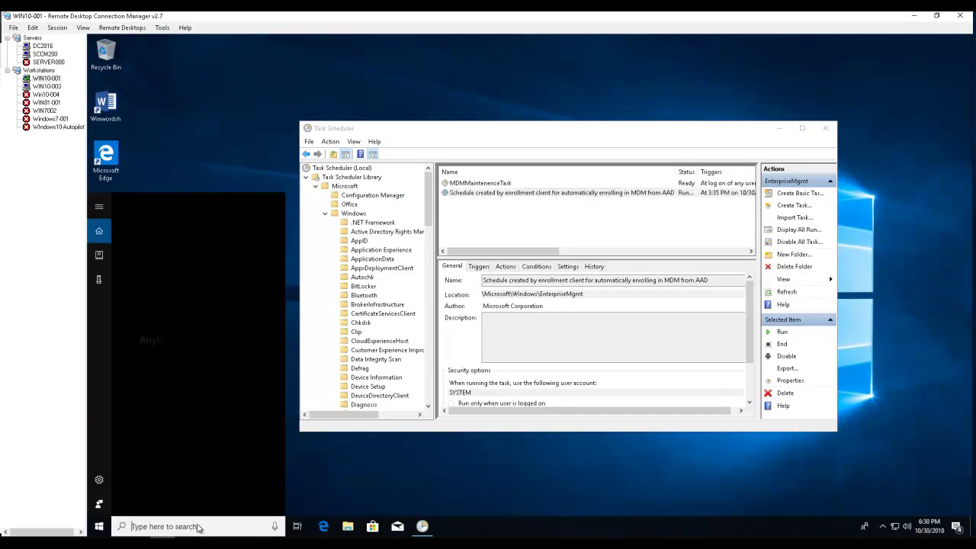
pyautogui.write('oftware')
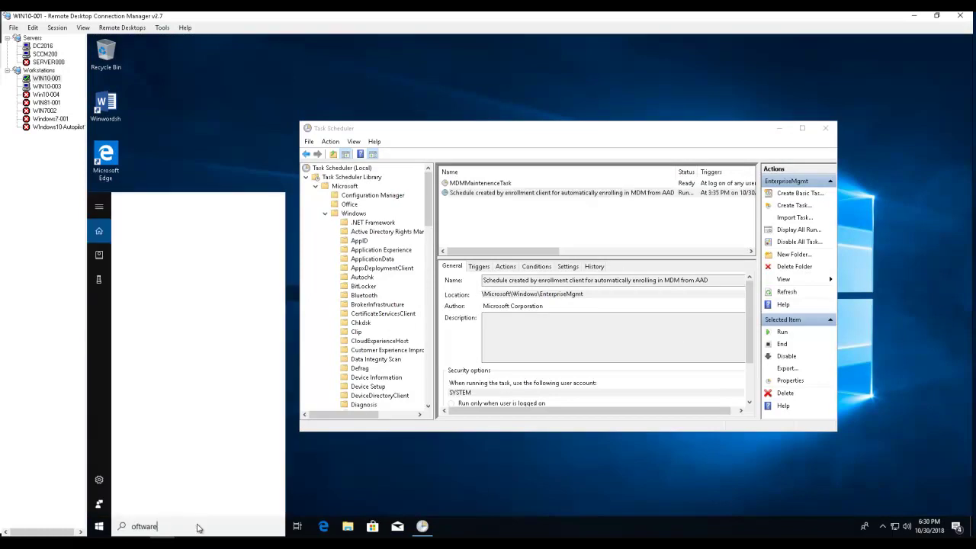
pyautogui.press('BackSpace')
pyautogui.press('BackSpace')
pyautogui.press('BackSpace')
pyautogui.press('BackSpace')
pyautogui.press('BackSpace')
pyautogui.press('BackSpace')
pyautogui.press('BackSpace')
pyautogui.write('software')
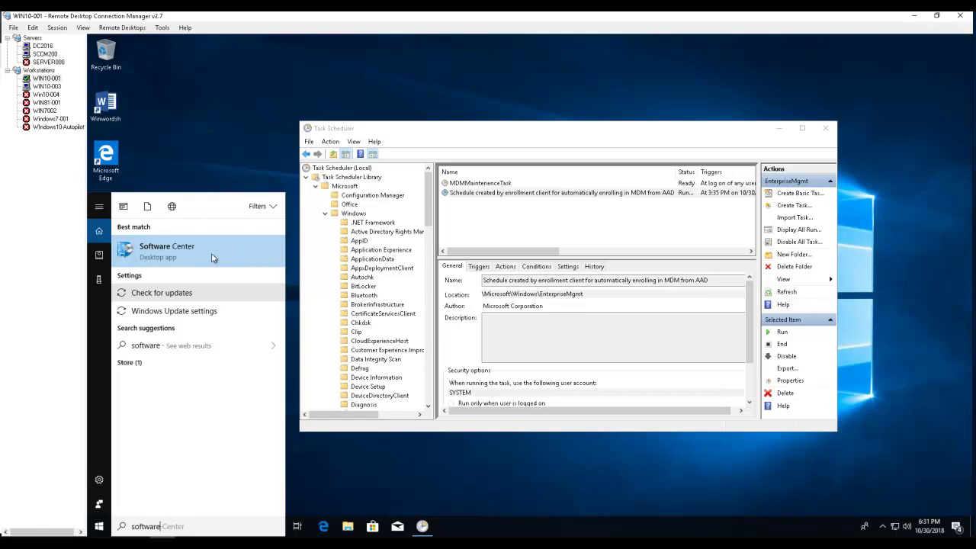
pyautogui.click(182, 253)
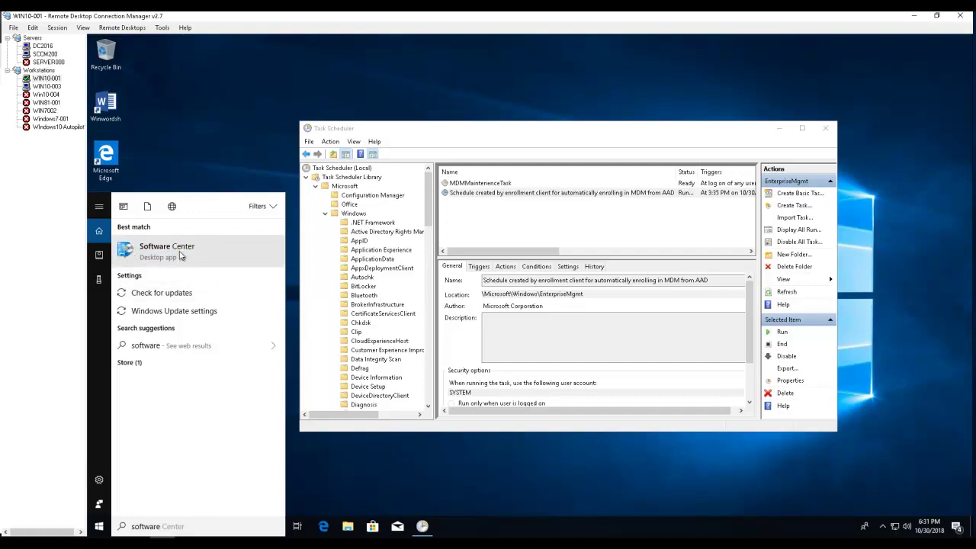
pyautogui.click(183, 248)
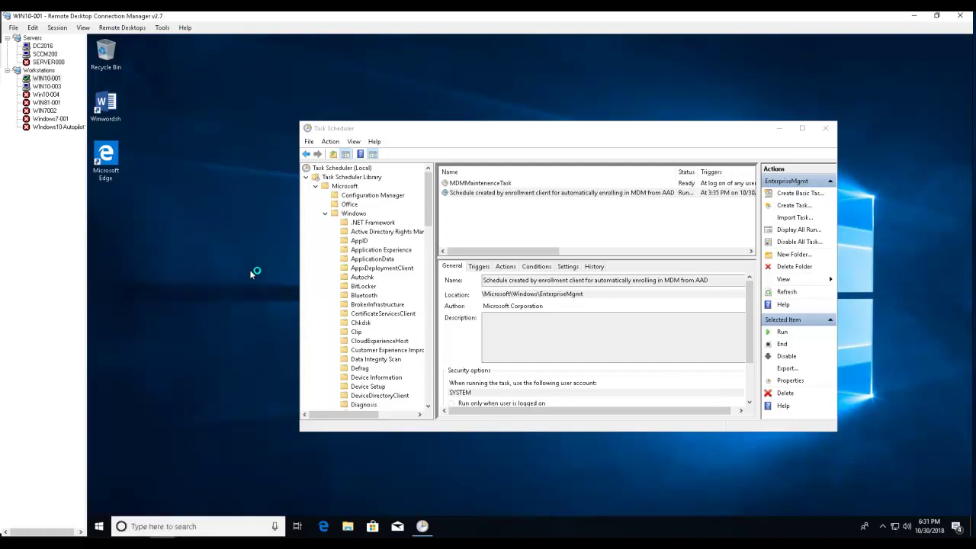
# Step: Minimize the Task Scheduler window on WIN10-001 and return to the SCCM200 remote session
pyautogui.click(779, 128)
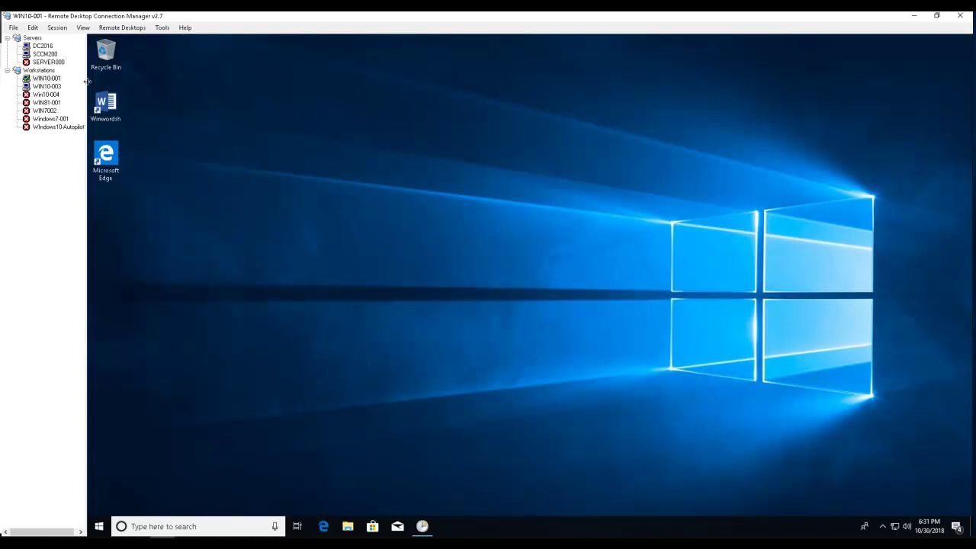
pyautogui.click(45, 55)
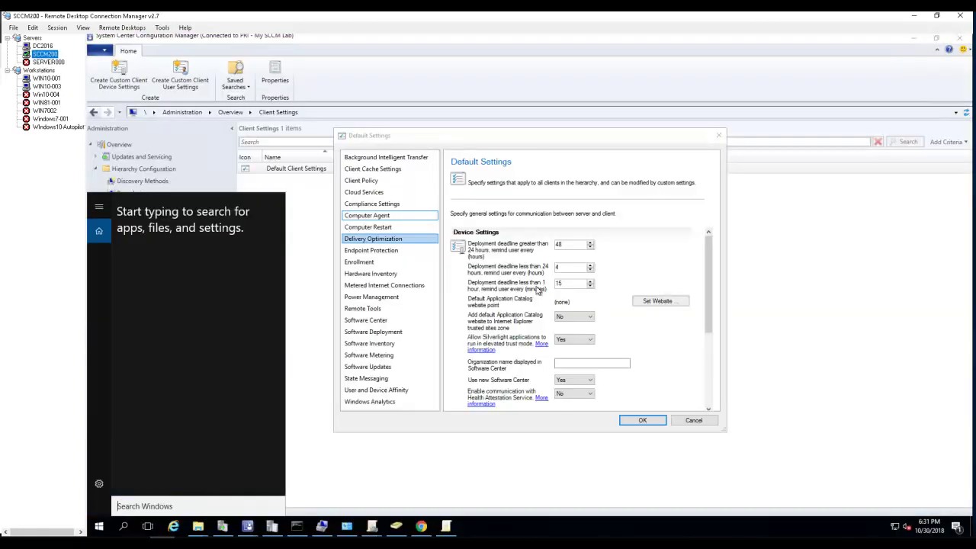
# Step: Set the organization name displayed in Software Center to "My Test Organization"
pyautogui.click(569, 365)
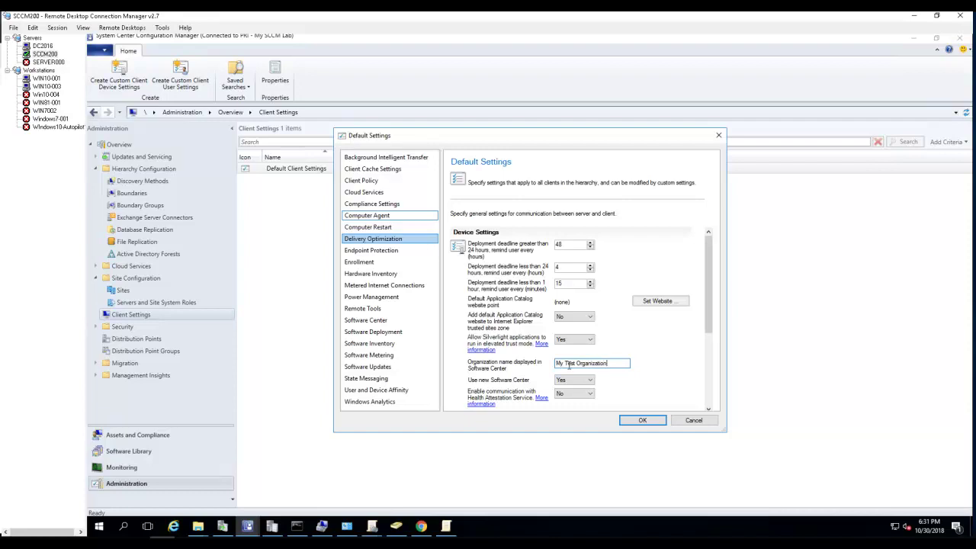
# Step: Dismiss the Software Center and .NET Framework errors in the WIN10-001 remote session and return to the SCCM200 session
pyautogui.click(55, 79)
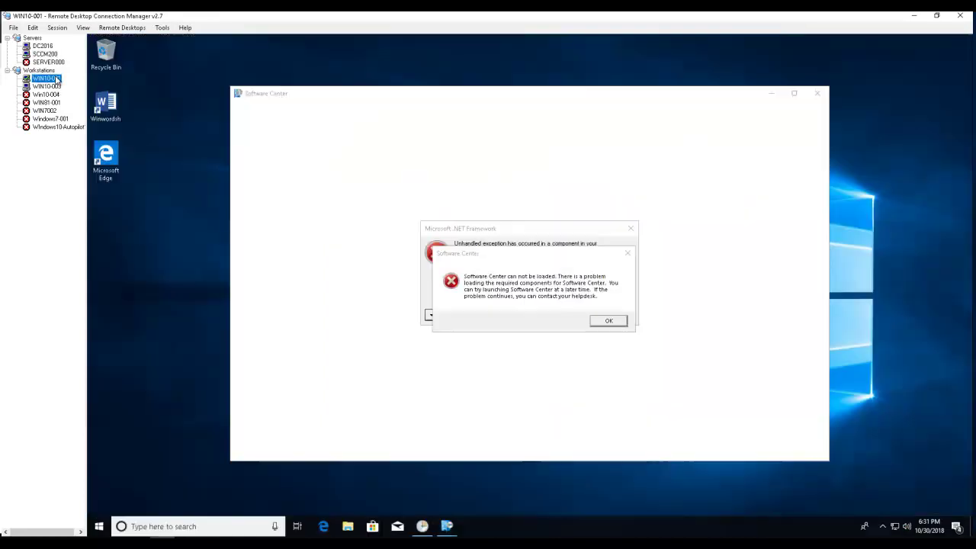
pyautogui.click(607, 321)
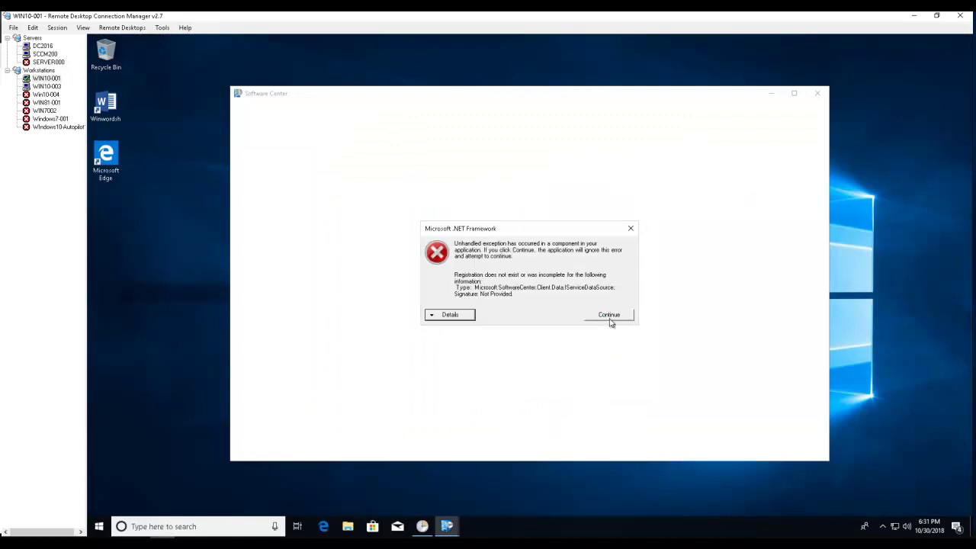
pyautogui.click(610, 318)
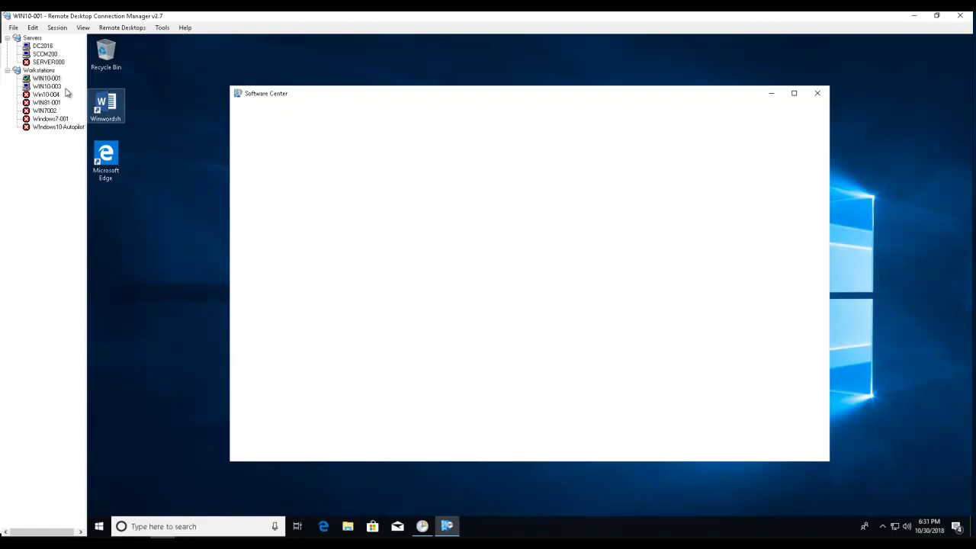
pyautogui.click(46, 55)
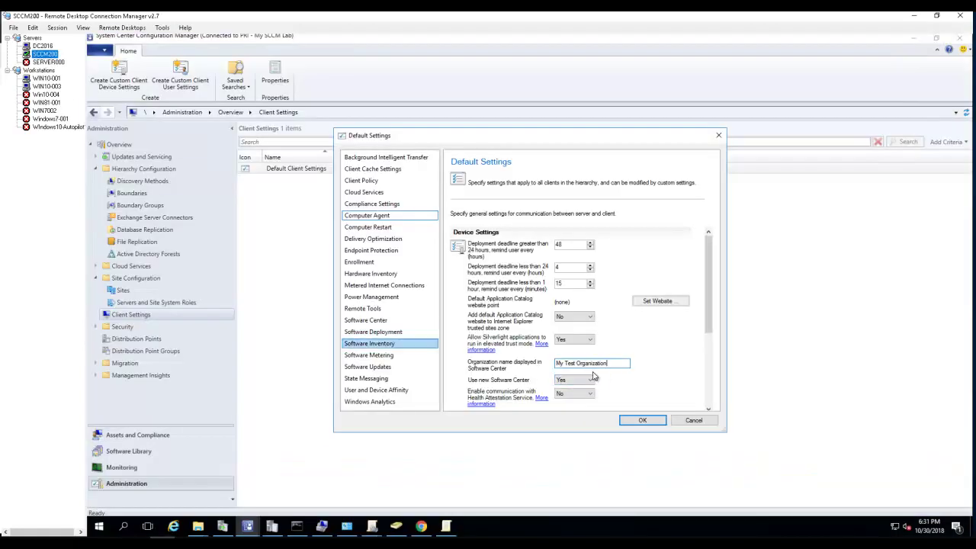
# Step: Search Windows on SCCM200 for "softw" and return to the Default Settings dialog
pyautogui.click(129, 520)
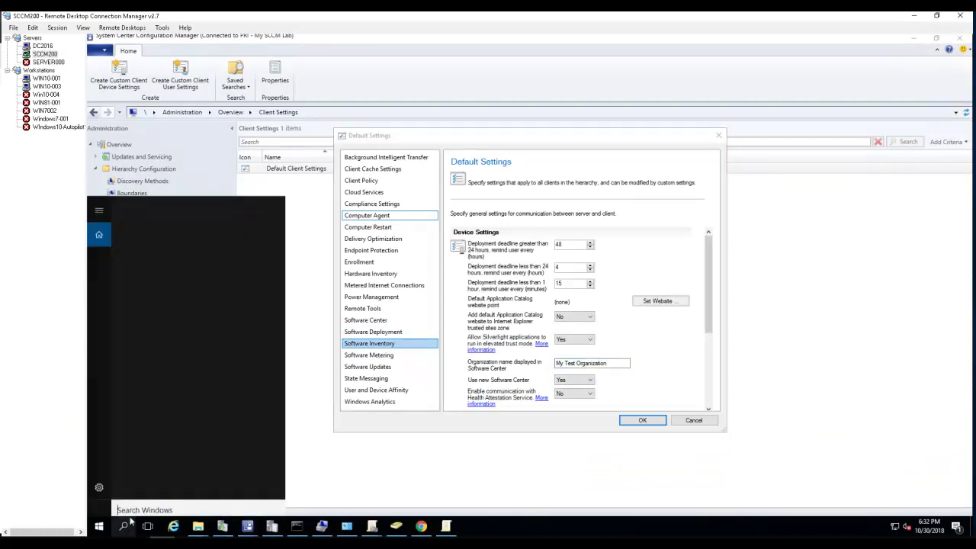
pyautogui.write('s')
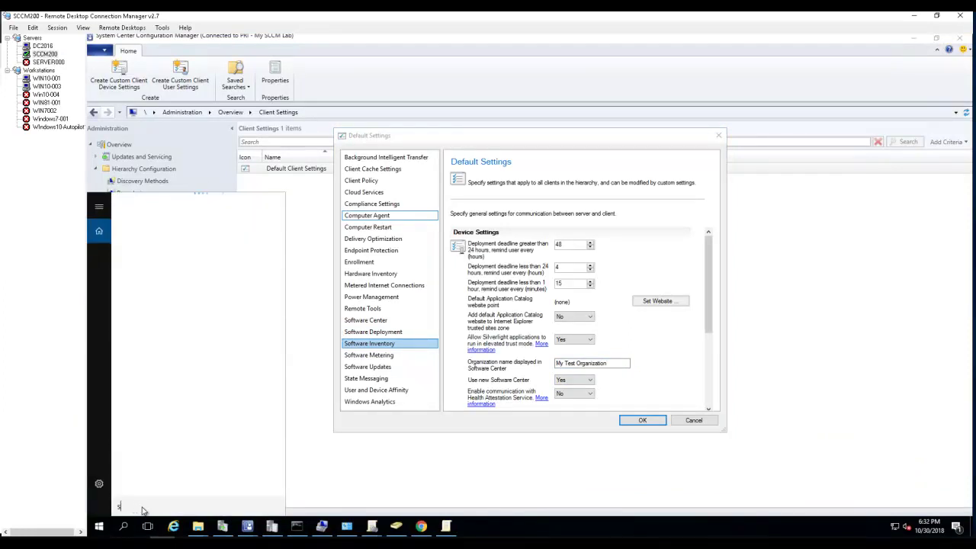
pyautogui.write('oftw')
pyautogui.click(459, 433)
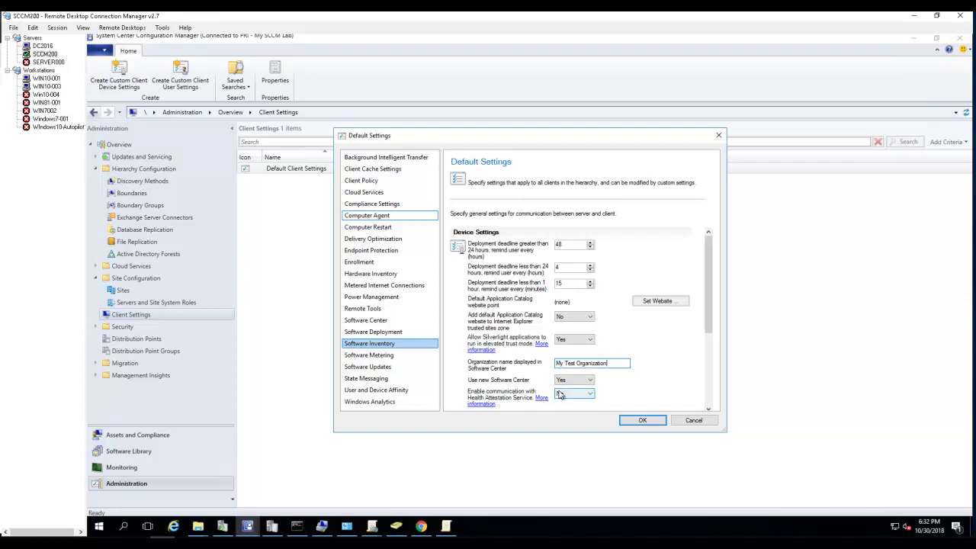
# Step: Review the Computer Restart notification intervals, the Endpoint Protection options and the Enrollment settings
pyautogui.click(396, 228)
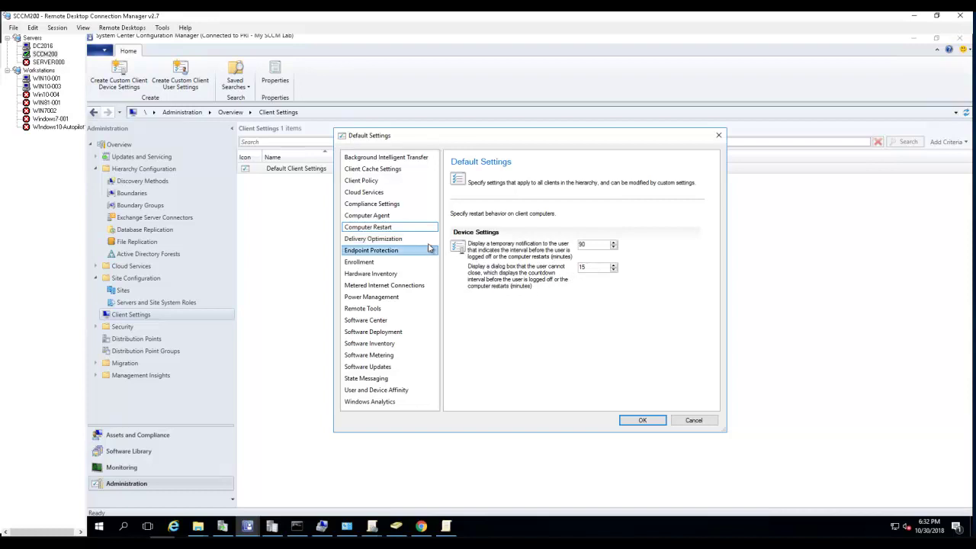
pyautogui.click(388, 251)
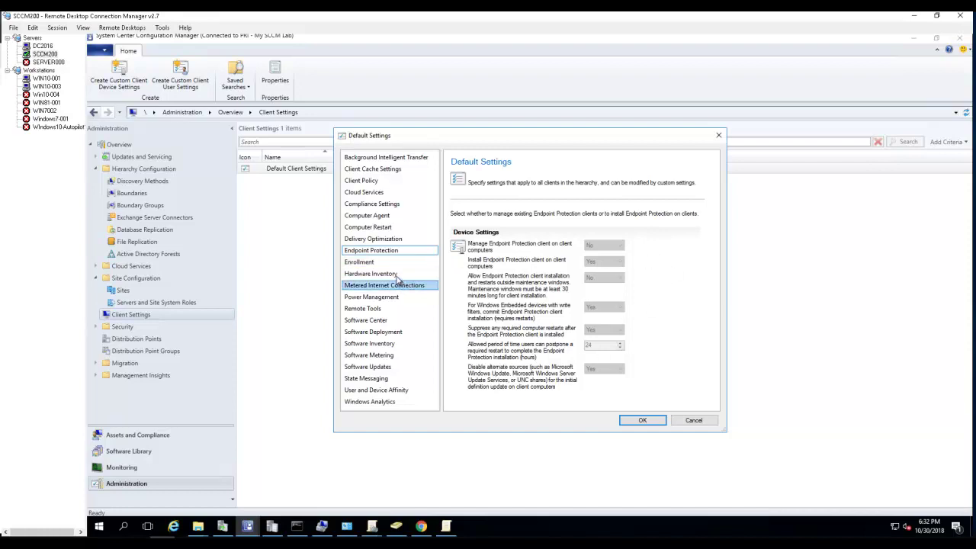
pyautogui.click(373, 264)
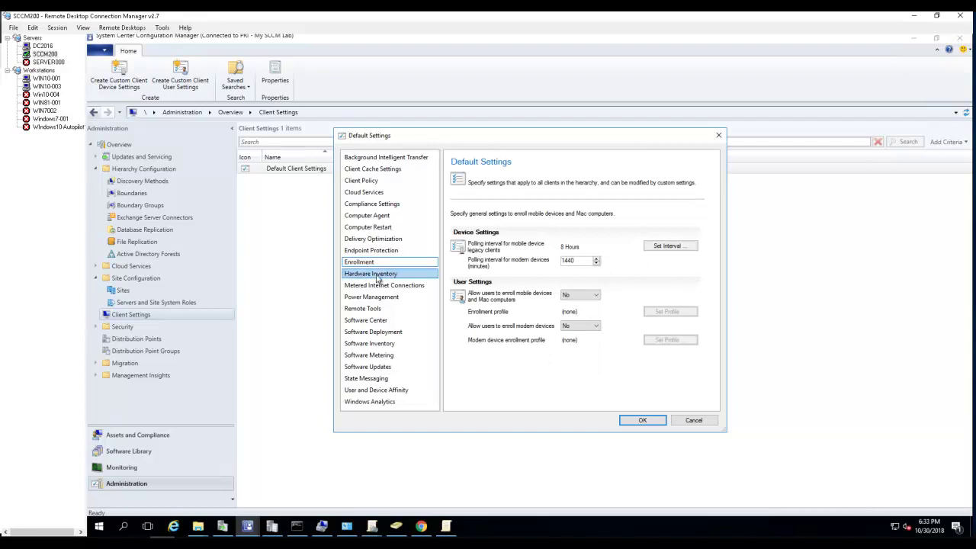
# Step: In Hardware Inventory, set the simple inventory schedule to run every 1 day
pyautogui.click(378, 274)
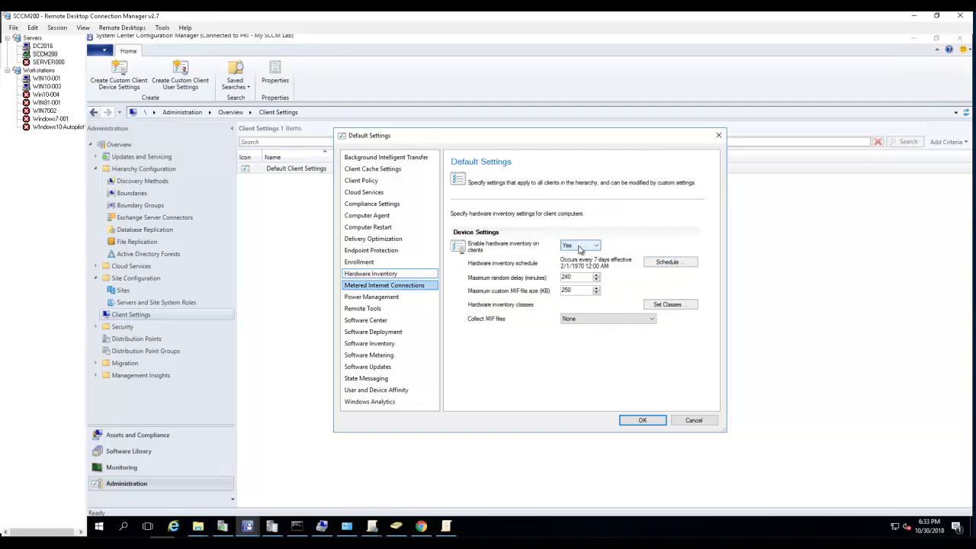
pyautogui.click(668, 262)
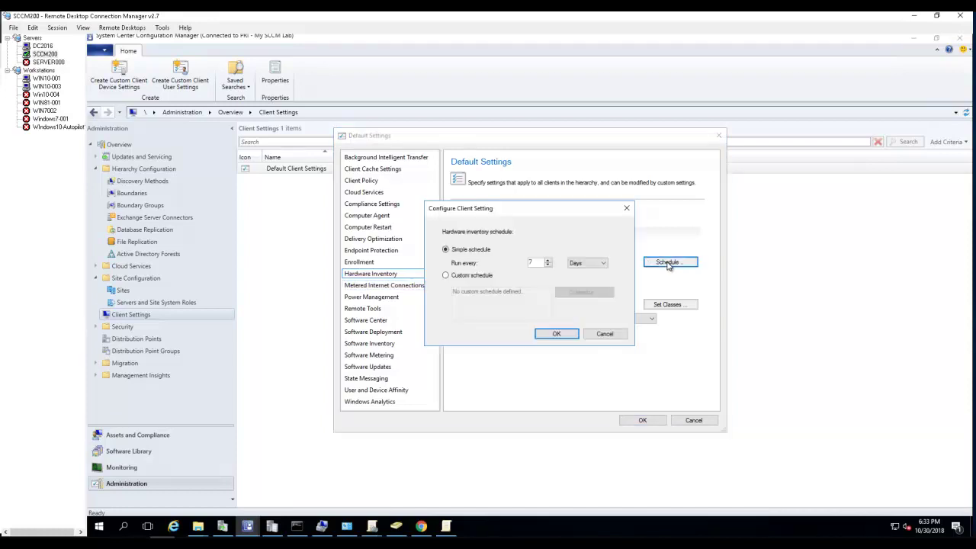
pyautogui.click(547, 265)
pyautogui.click(556, 334)
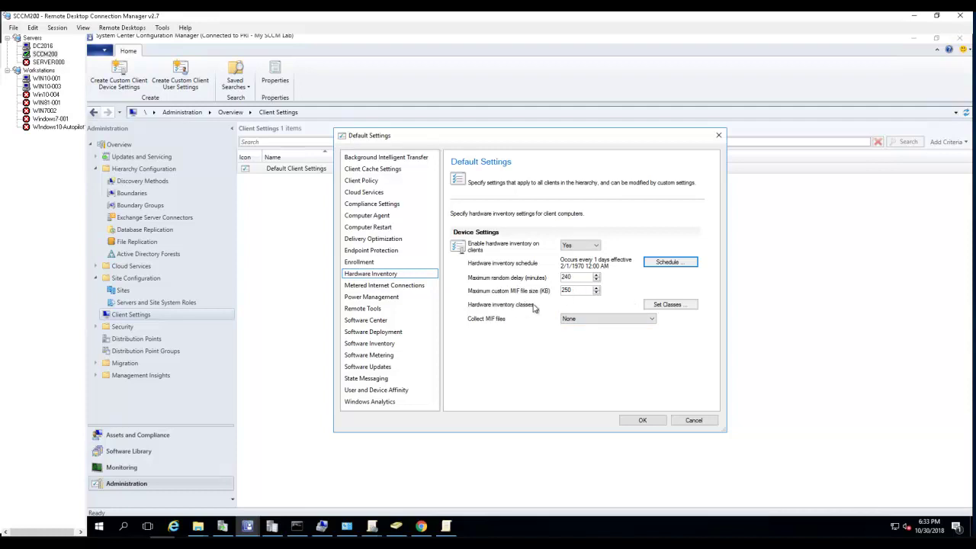
# Step: Filter the hardware inventory classes by "pri" and enable collection of Printer Configuration (Win32_PrinterConfiguration) and Print Jobs (Win32_PrintJob)
pyautogui.click(669, 305)
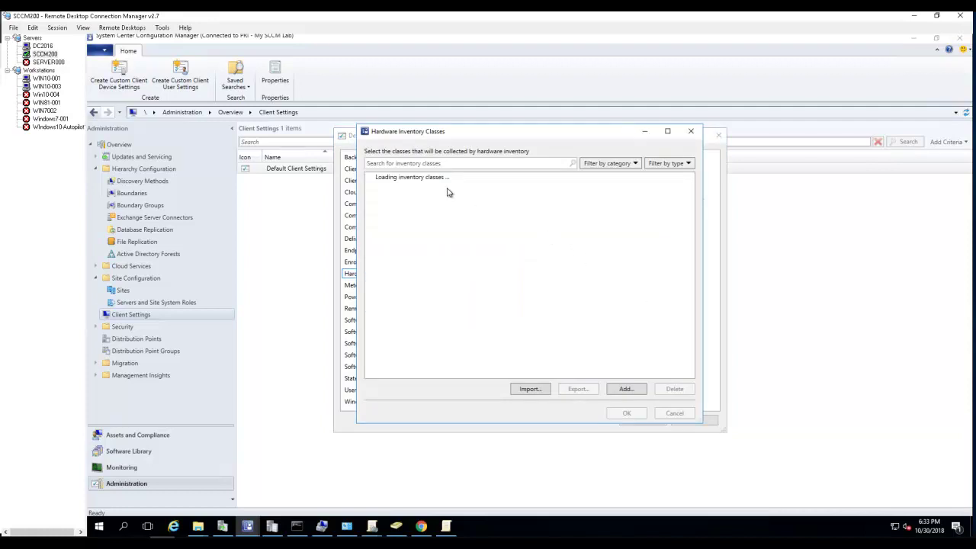
pyautogui.scroll(-1, 669, 285)
pyautogui.scroll(-5, 663, 282)
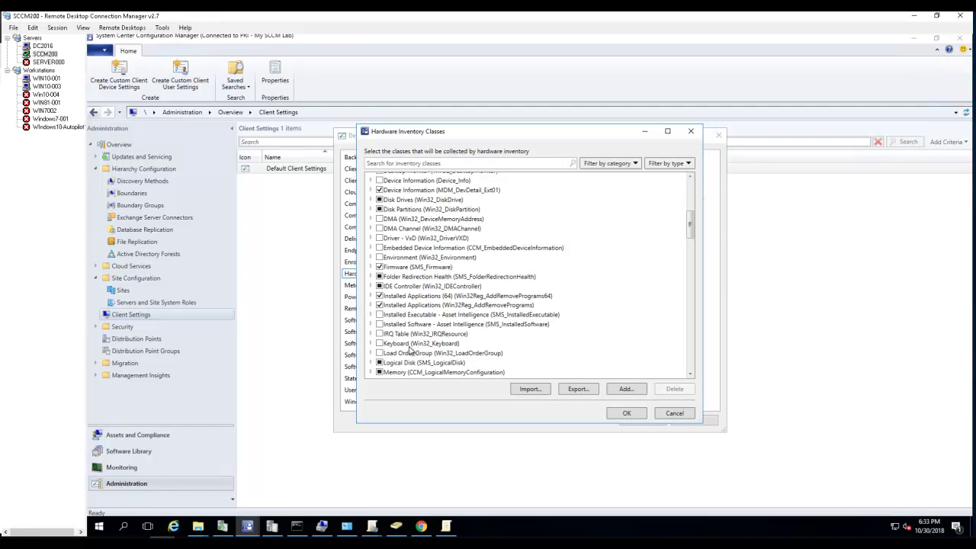
pyautogui.scroll(-3, 450, 357)
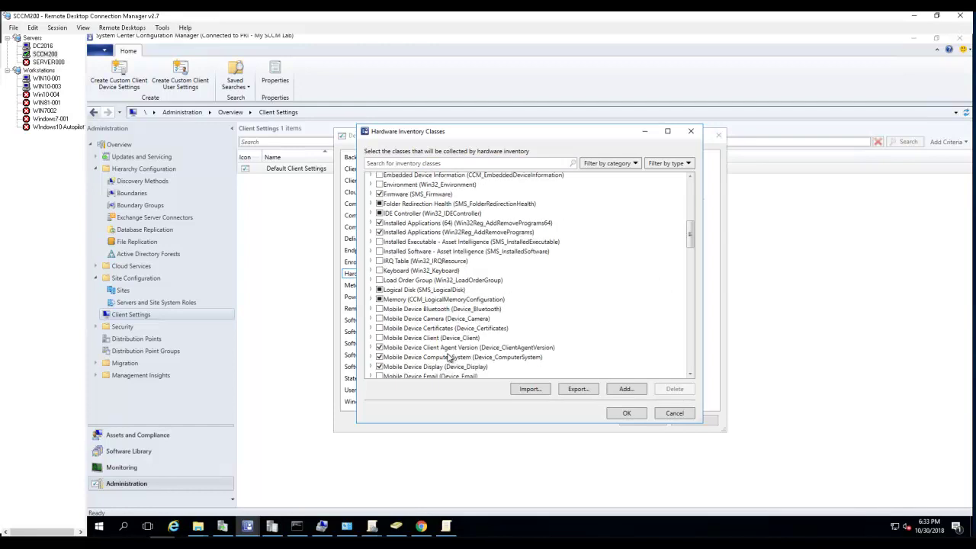
pyautogui.scroll(-3, 458, 348)
pyautogui.scroll(-3, 466, 350)
pyautogui.scroll(6, 470, 374)
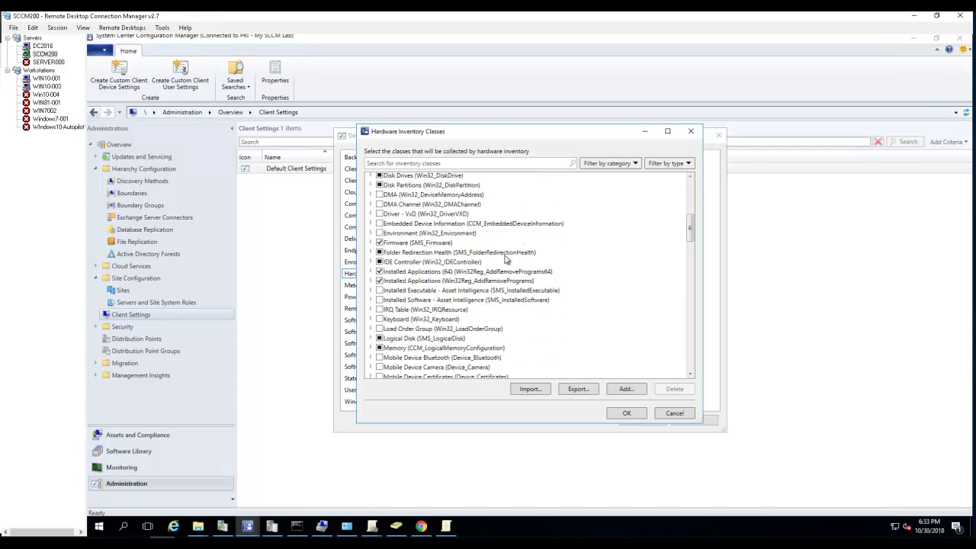
pyautogui.scroll(6, 525, 240)
pyautogui.click(468, 162)
pyautogui.write('pri')
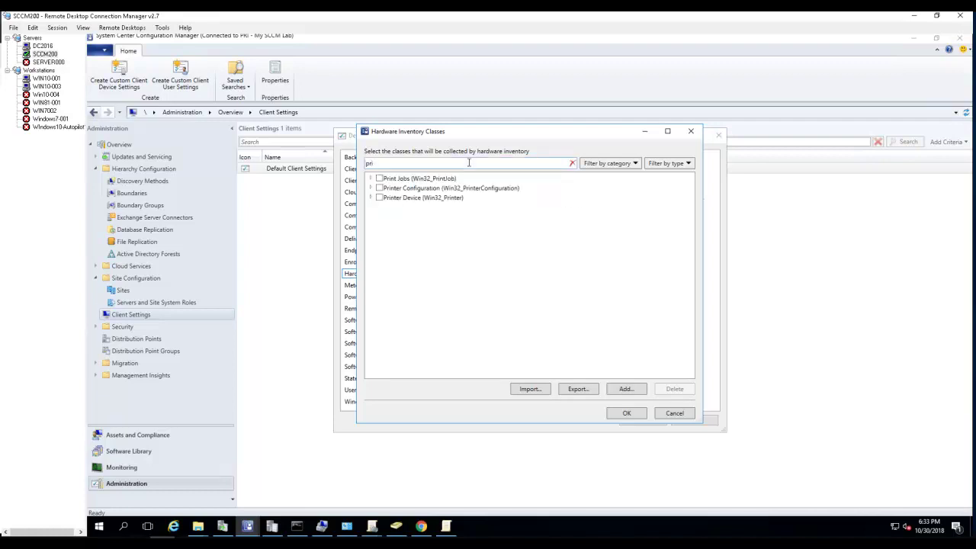
pyautogui.click(380, 189)
pyautogui.click(381, 179)
pyautogui.click(626, 415)
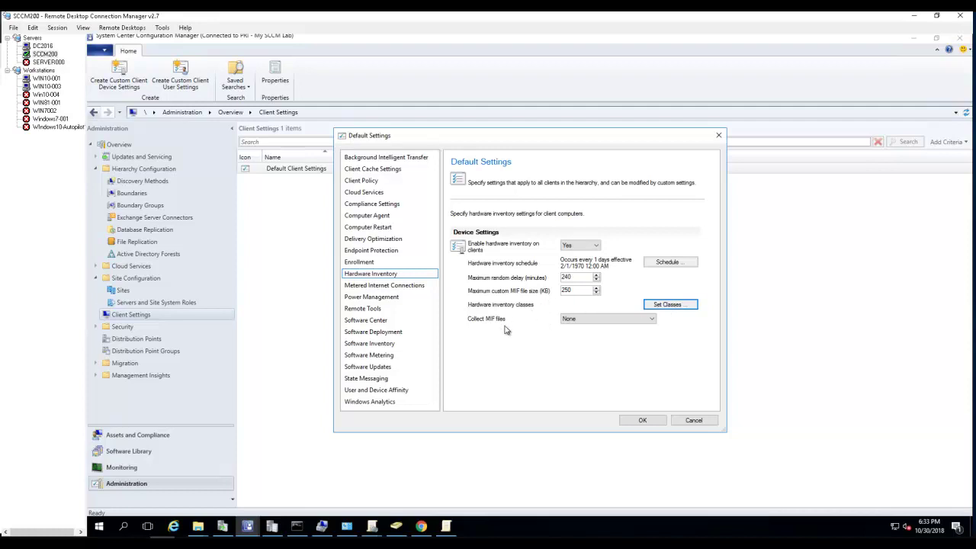
# Step: Review the available choices for collecting MIF files and for client communication on metered Internet connections
pyautogui.click(590, 319)
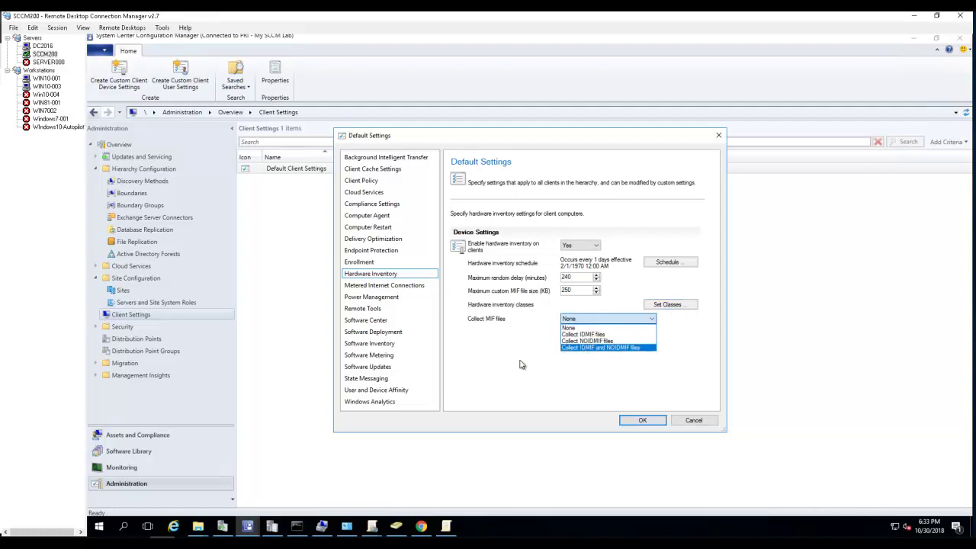
pyautogui.click(547, 330)
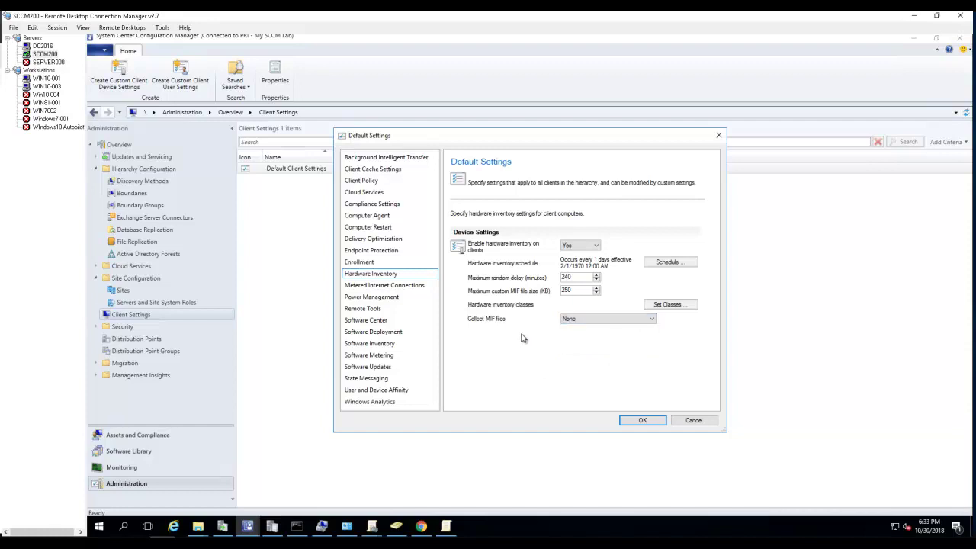
pyautogui.click(412, 286)
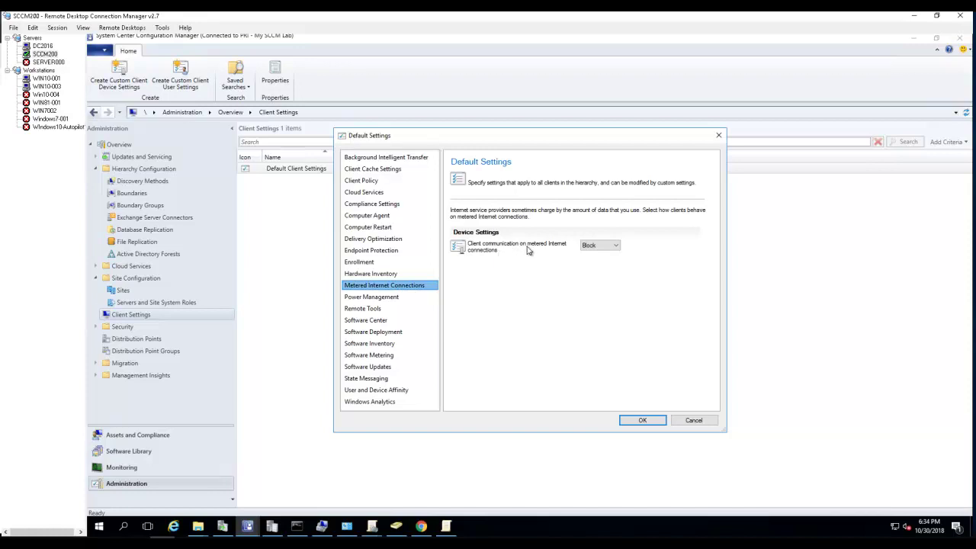
pyautogui.click(588, 247)
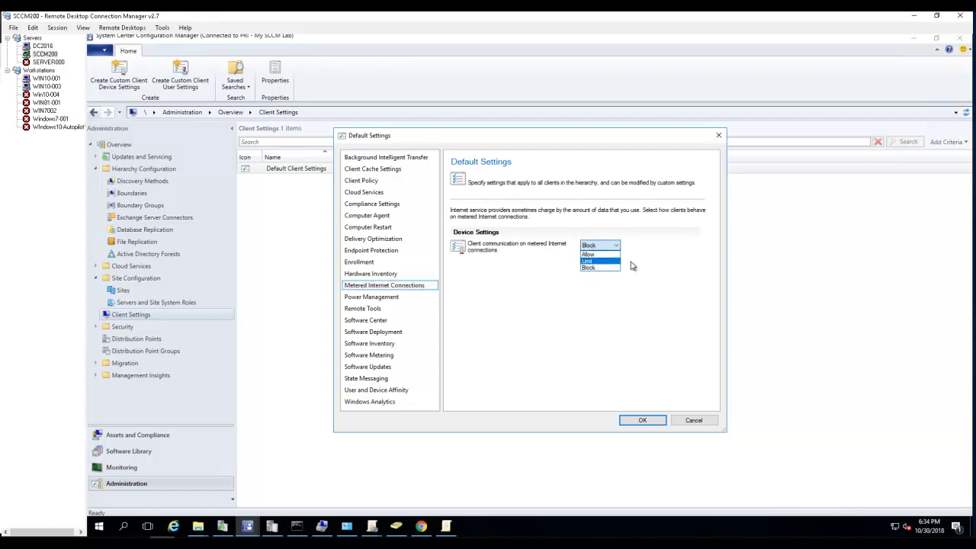
pyautogui.click(605, 320)
# Step: Review the Power Management settings and the Remote Tools firewall profiles for Remote Control on client computers
pyautogui.click(378, 298)
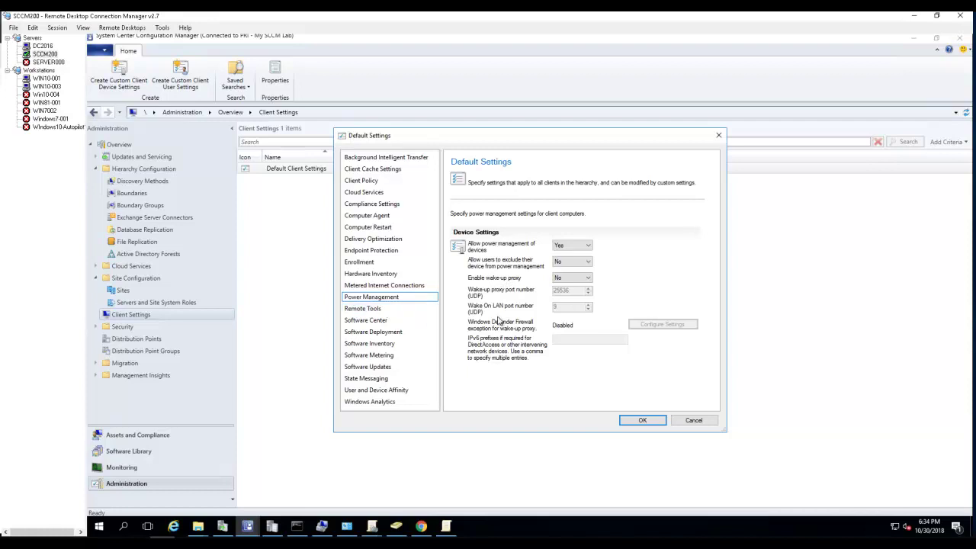
pyautogui.click(374, 312)
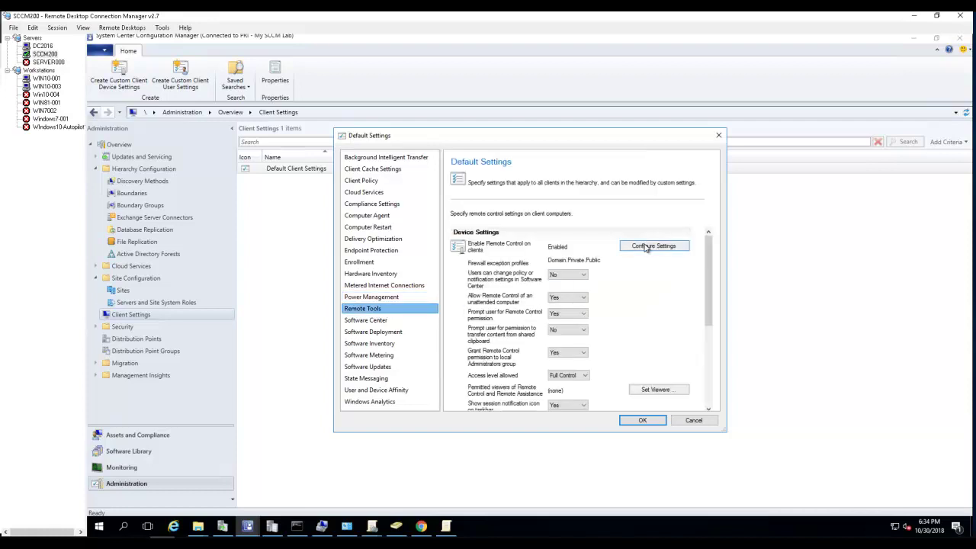
pyautogui.click(645, 247)
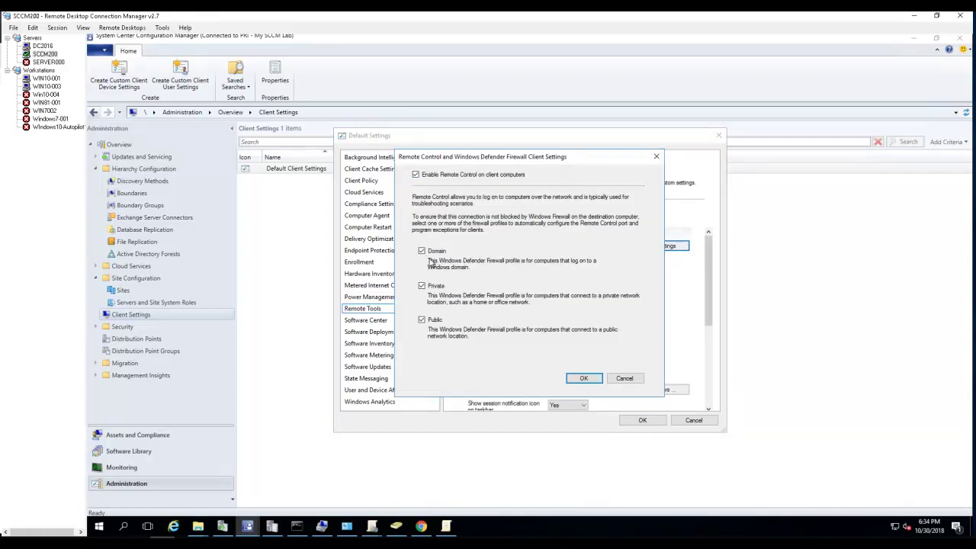
pyautogui.click(589, 378)
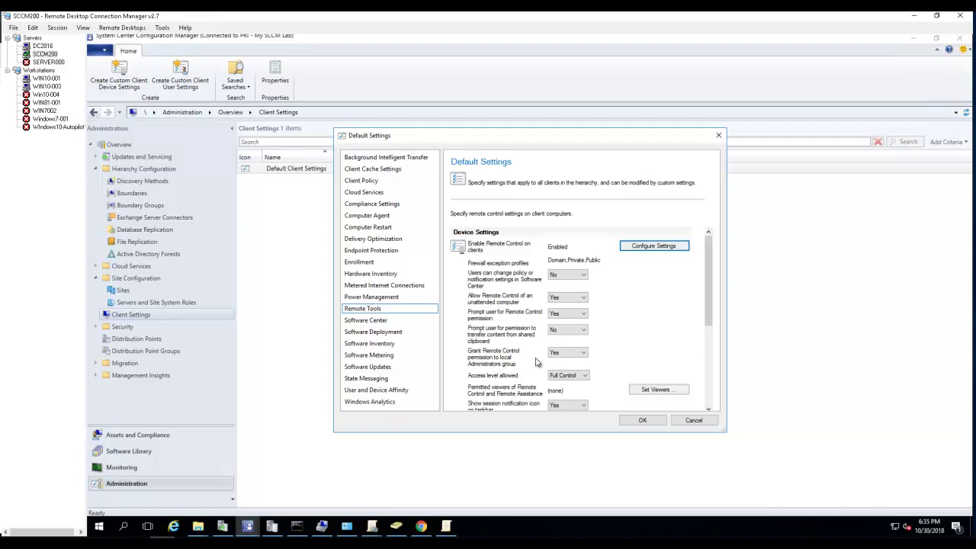
# Step: Examine how to add a permitted viewer for Remote Control and Remote Assistance, including the user or group picker, without adding anyone
pyautogui.scroll(-2, 531, 385)
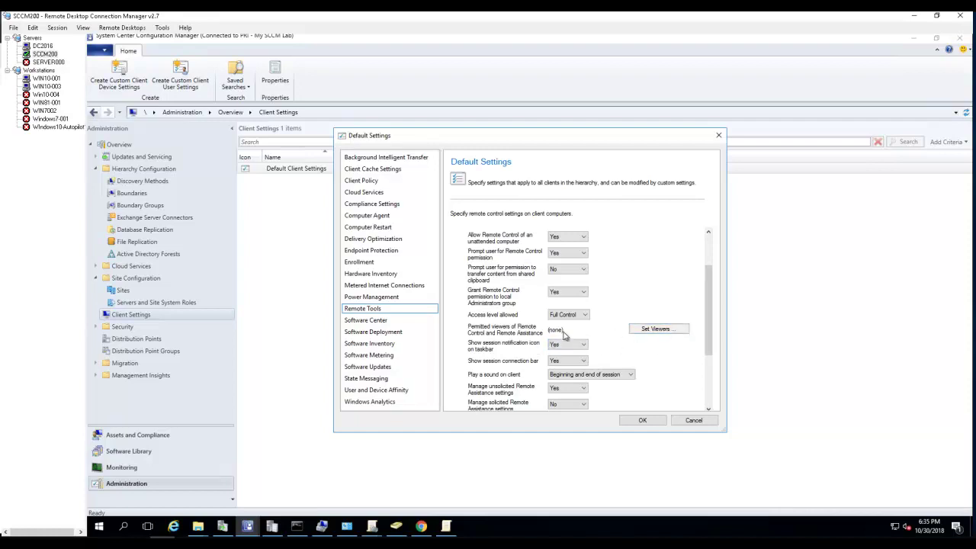
pyautogui.click(665, 335)
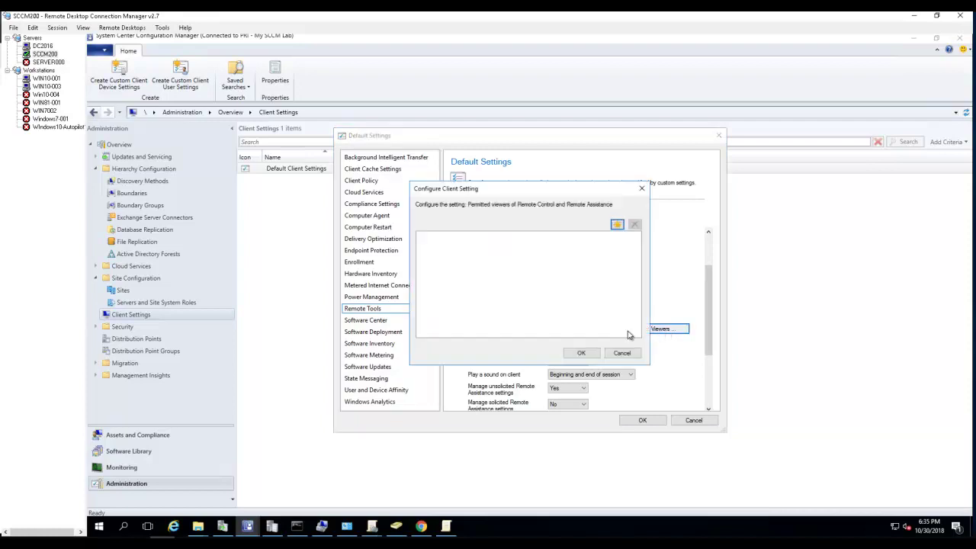
pyautogui.click(617, 225)
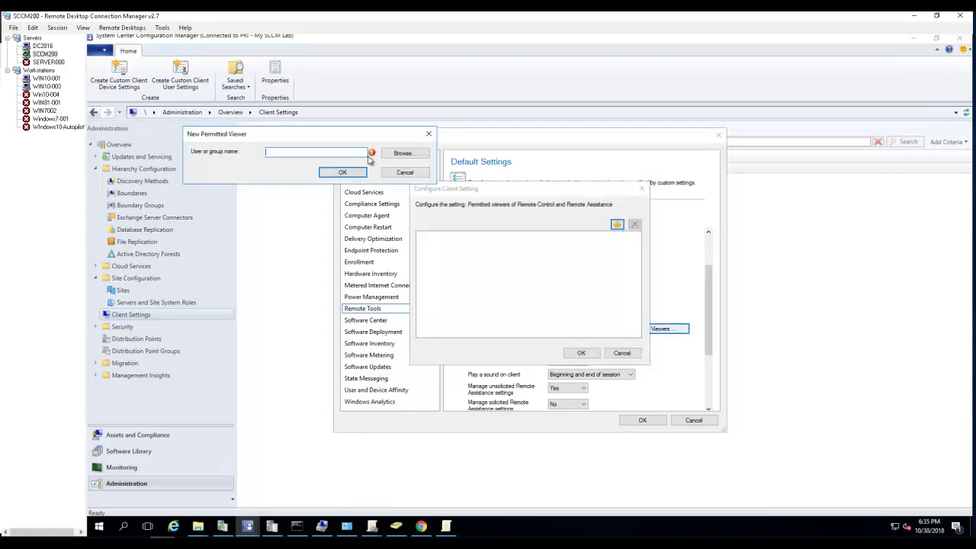
pyautogui.click(410, 156)
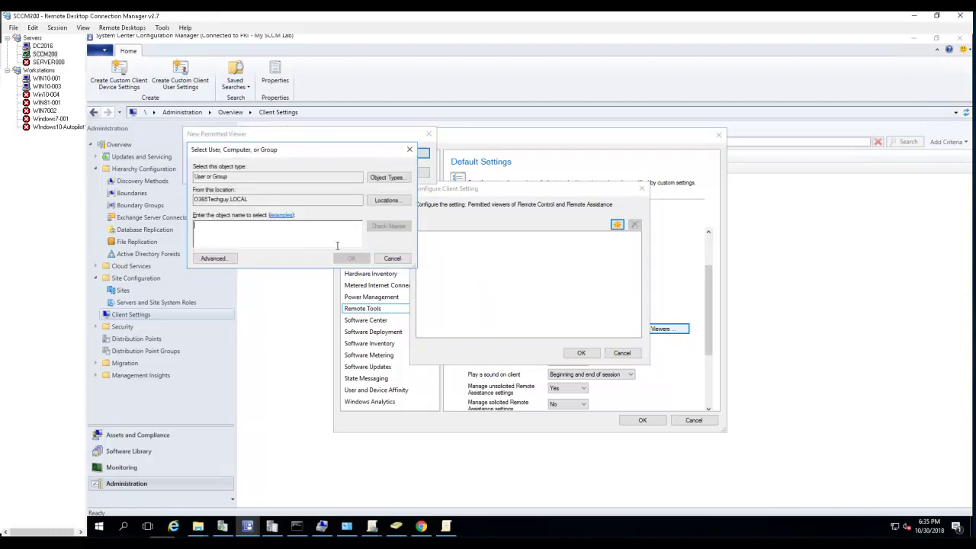
pyautogui.click(398, 261)
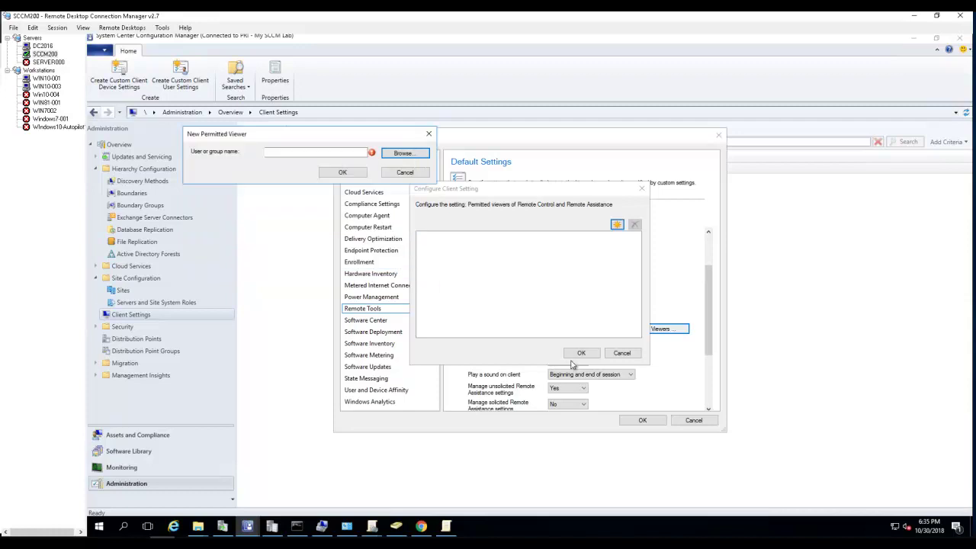
pyautogui.click(621, 353)
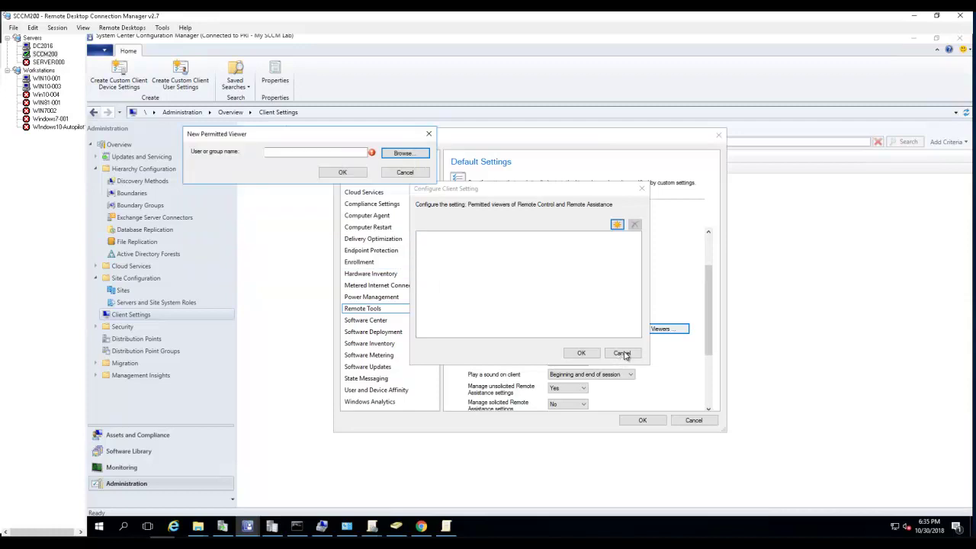
pyautogui.click(406, 172)
pyautogui.click(623, 353)
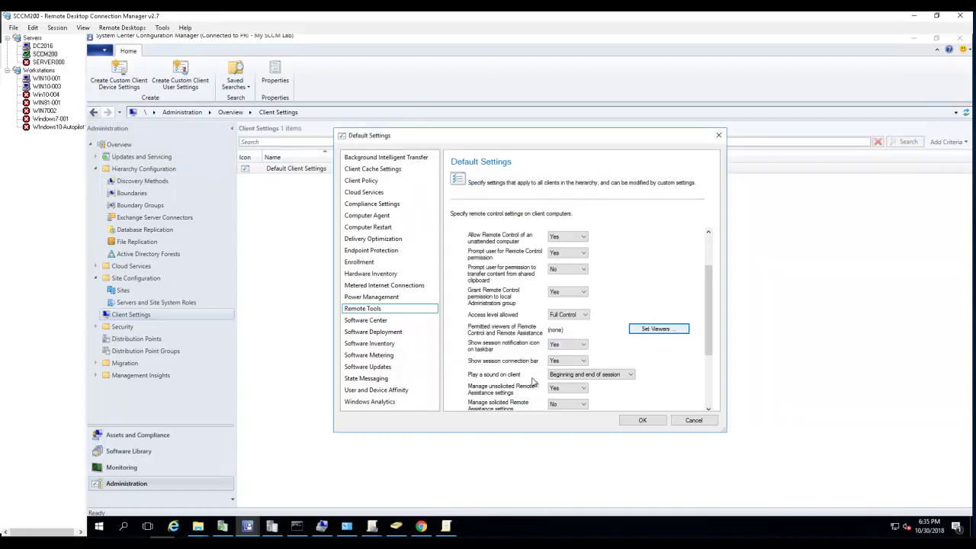
# Step: Set the Remote Tools option for playing a sound on the client to "Repeatedly during session" and check the remaining Remote Assistance settings
pyautogui.click(564, 374)
pyautogui.click(568, 379)
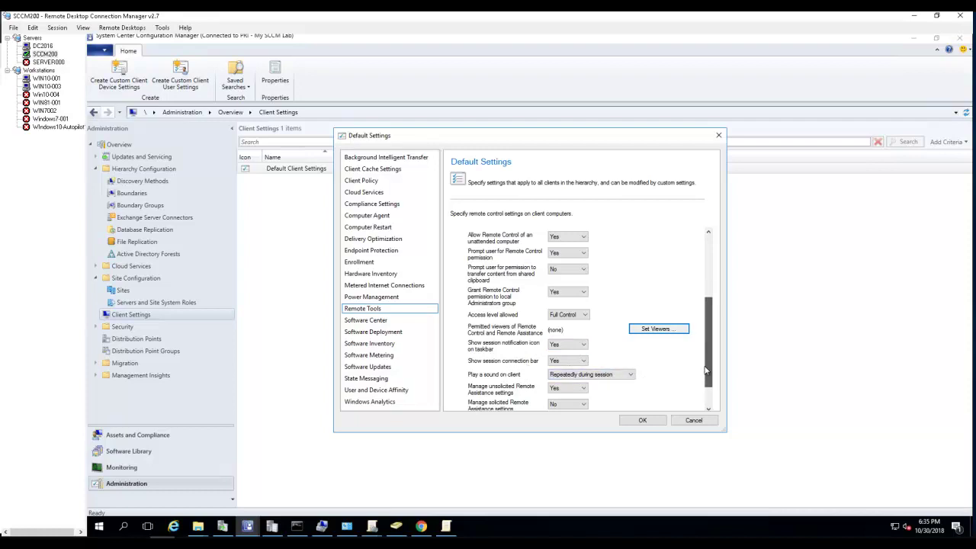
pyautogui.scroll(-3, 706, 369)
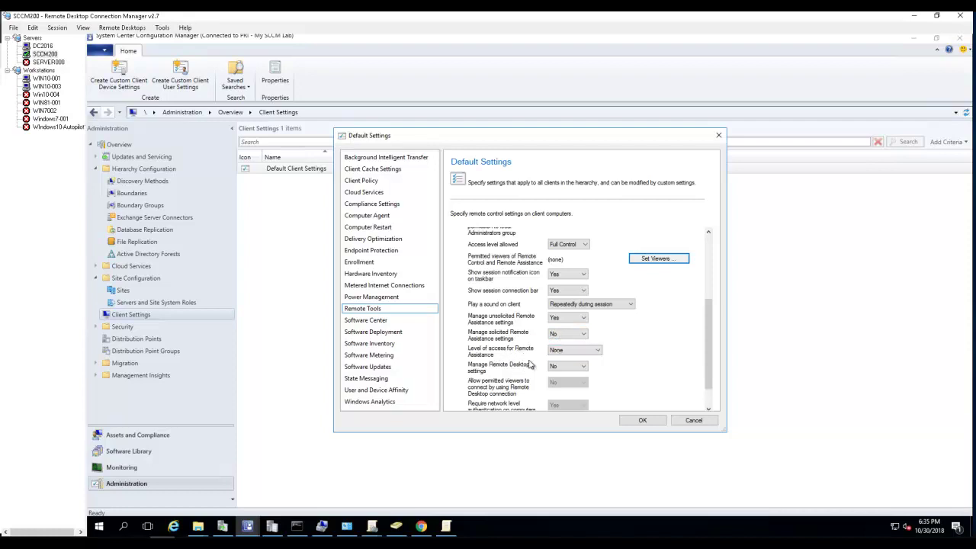
pyautogui.scroll(-1, 706, 397)
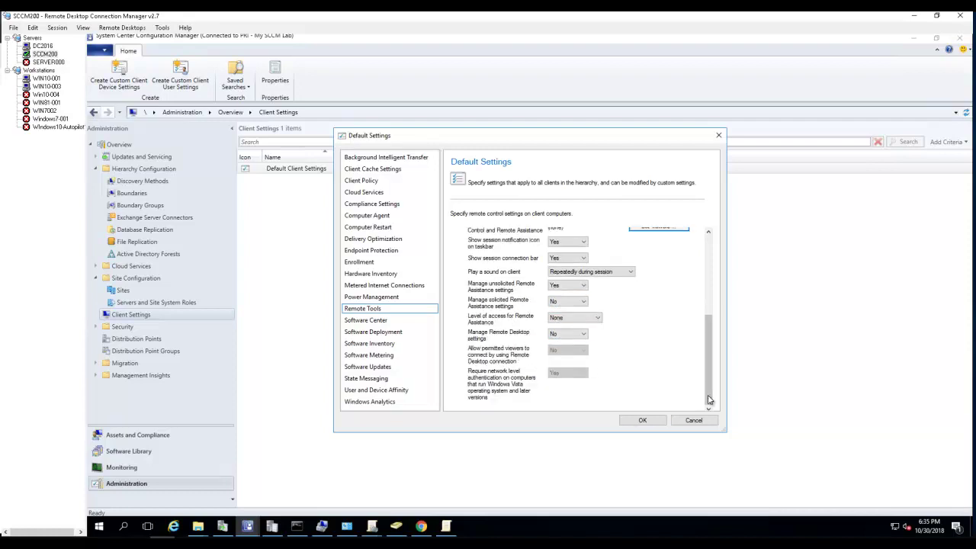
# Step: Enable the new Software Center settings for specifying company information by setting the option to Yes
pyautogui.click(375, 322)
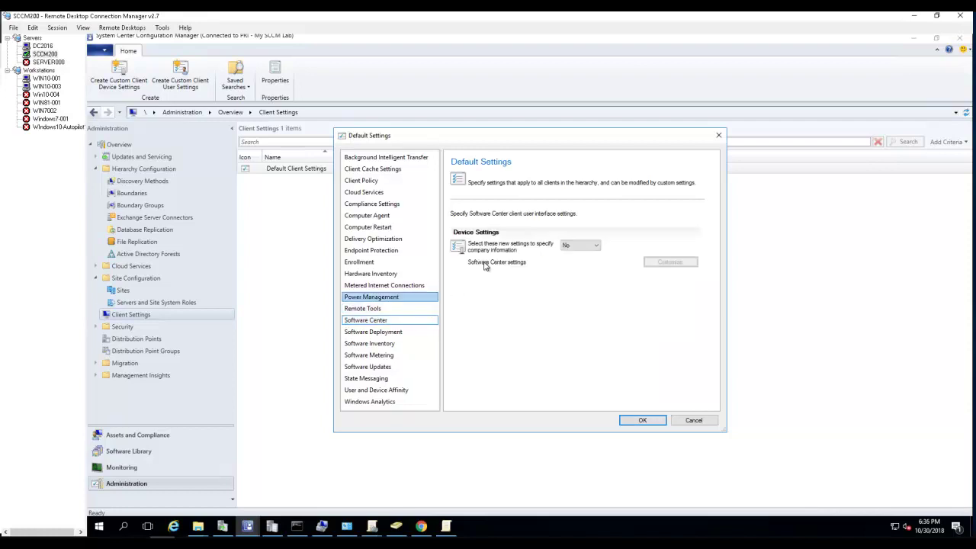
pyautogui.click(579, 245)
pyautogui.click(574, 260)
# Step: Examine the Software Center customization options for color scheme and logo, including the logo file picker, without applying any changes
pyautogui.click(670, 263)
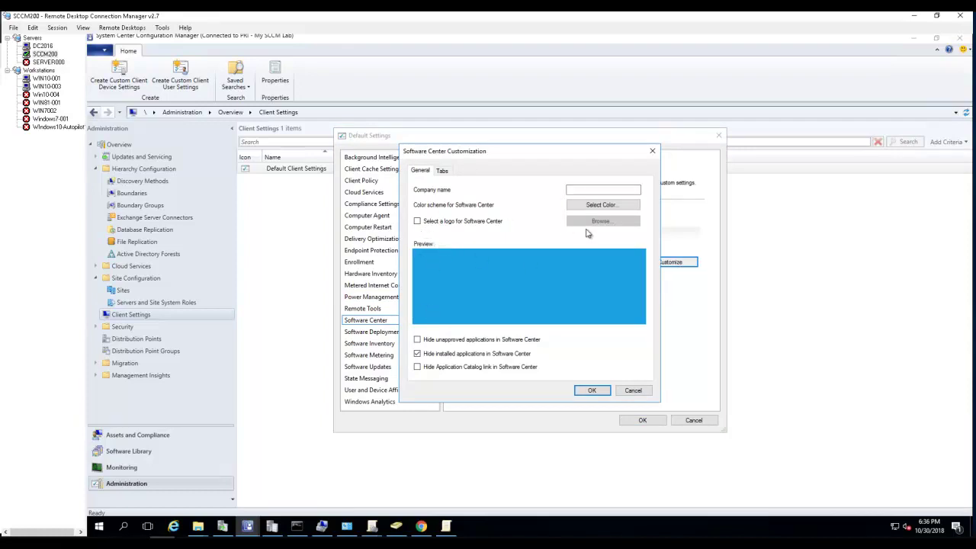
pyautogui.click(589, 205)
pyautogui.click(533, 294)
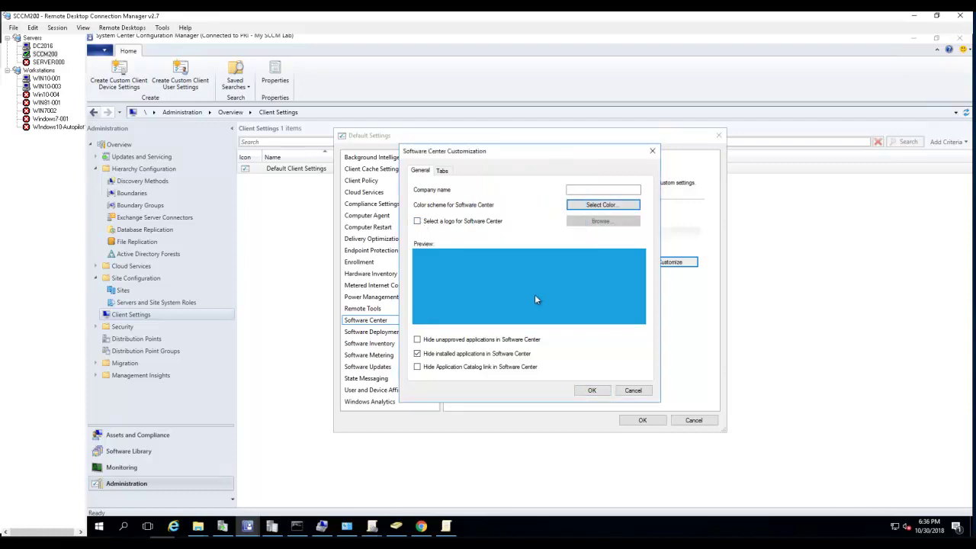
pyautogui.click(474, 221)
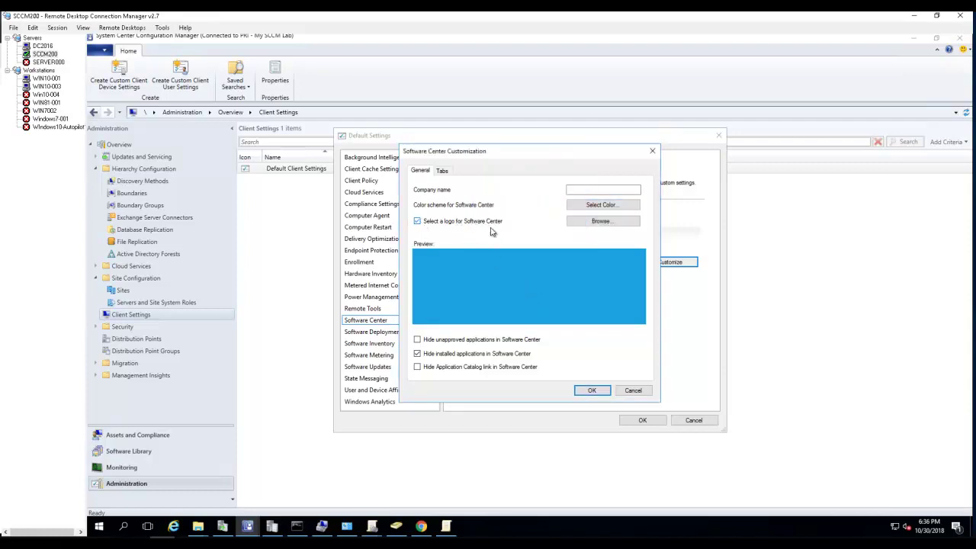
pyautogui.click(606, 222)
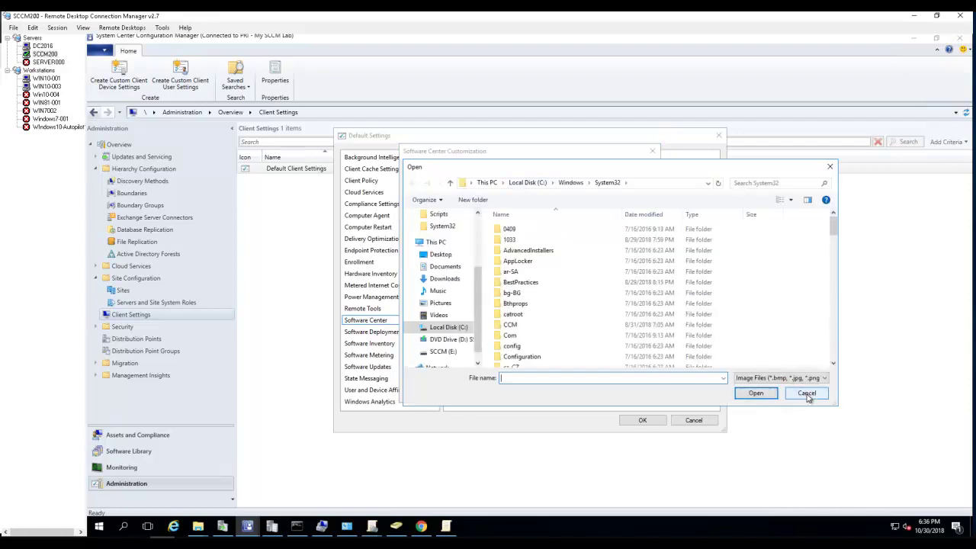
pyautogui.click(806, 393)
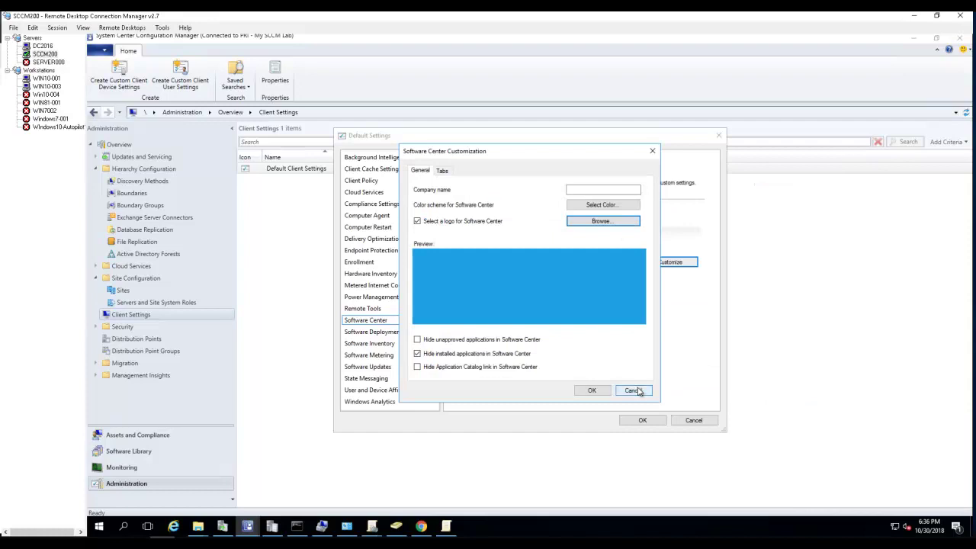
pyautogui.click(633, 391)
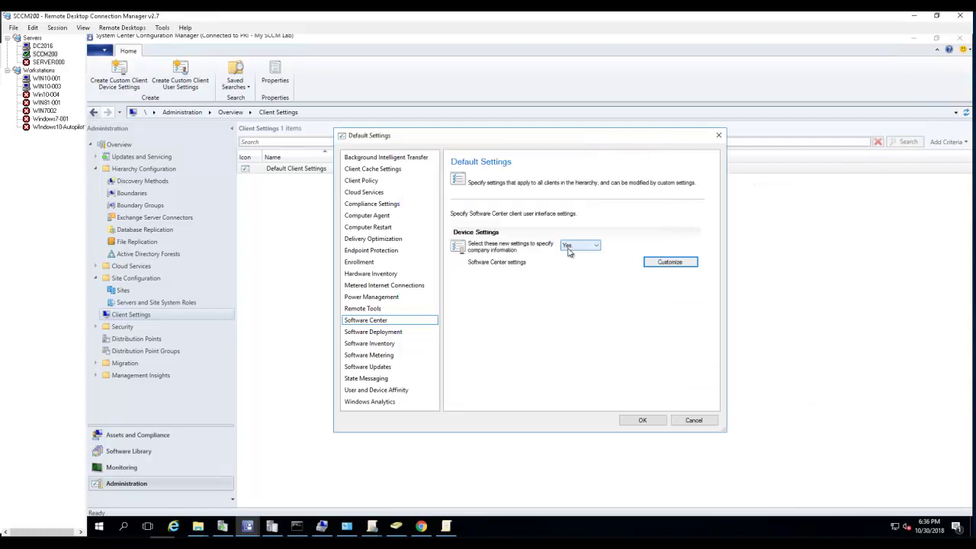
# Step: Check the Software Deployment re-evaluation schedule, and add *.exe to the files collected by Software Inventory
pyautogui.click(398, 331)
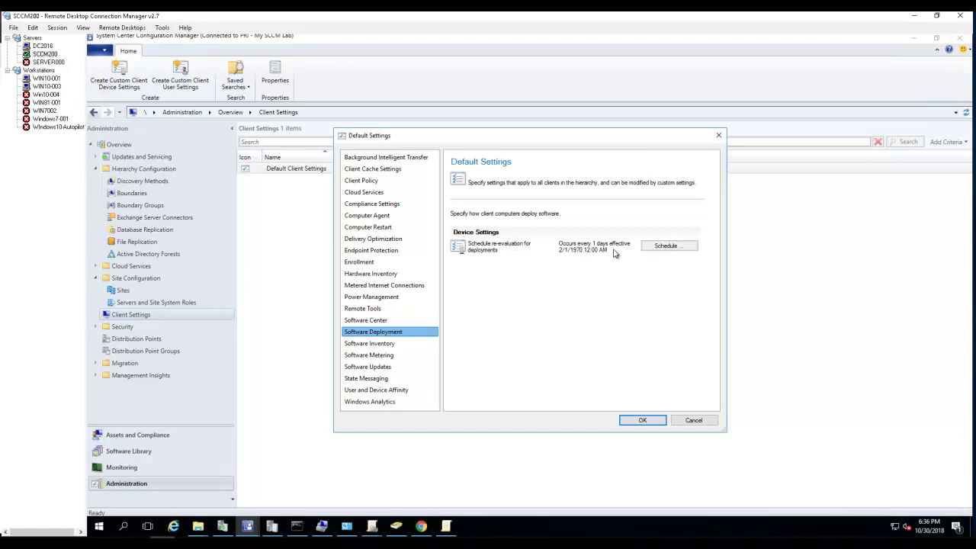
pyautogui.click(409, 349)
pyautogui.click(385, 348)
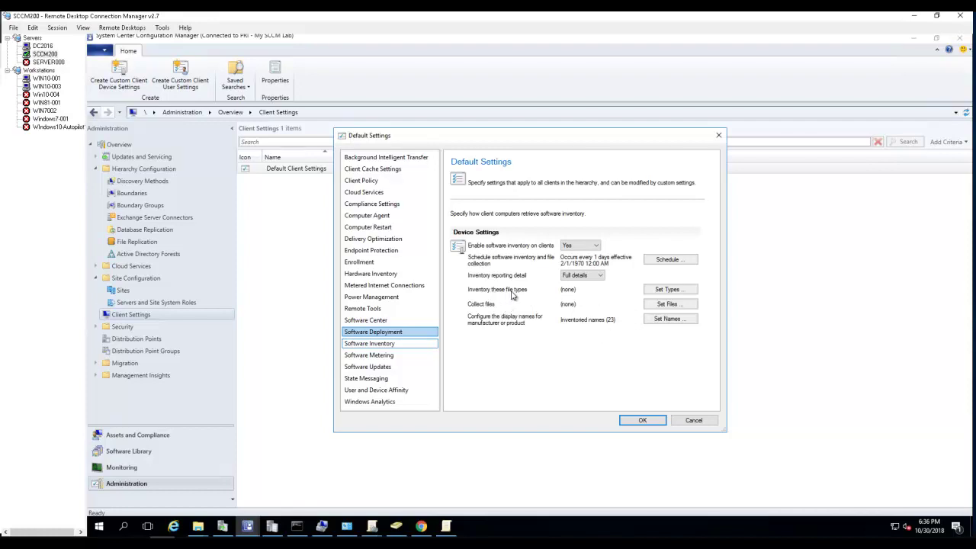
pyautogui.click(667, 304)
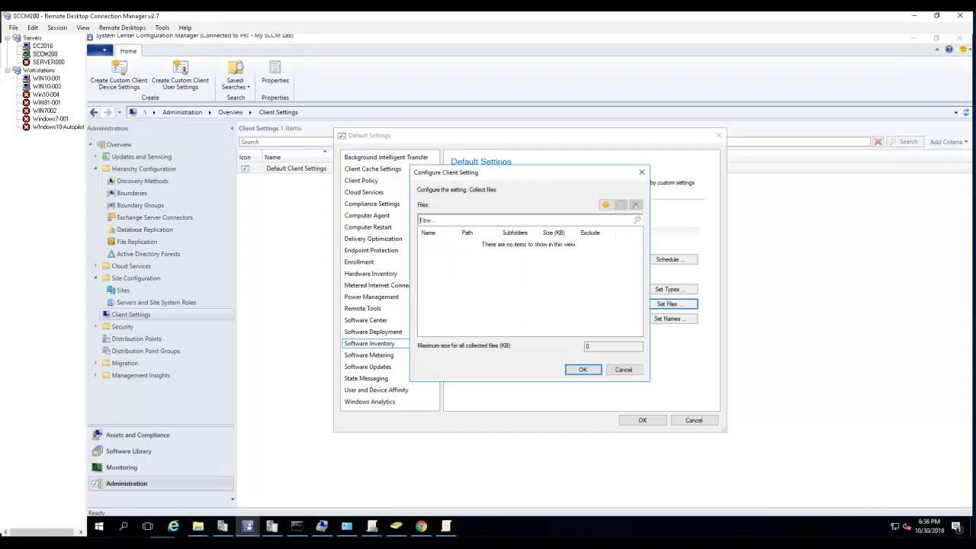
pyautogui.click(604, 204)
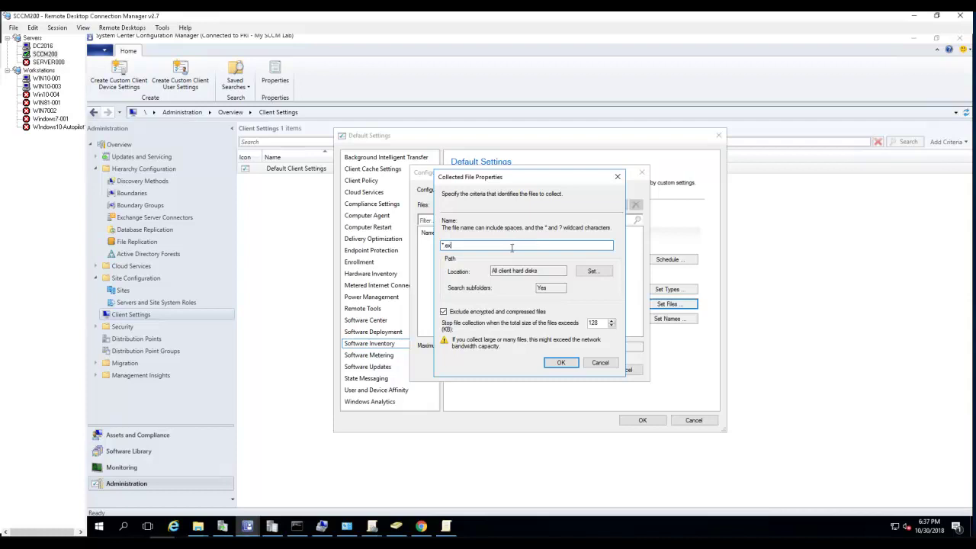
pyautogui.write('*.exe')
pyautogui.click(562, 363)
pyautogui.click(580, 369)
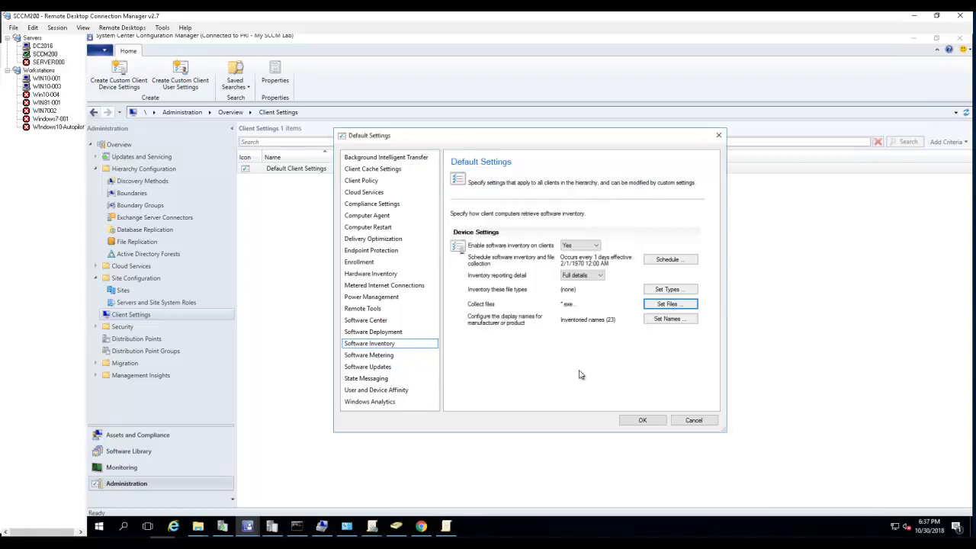
# Step: Add *.exe to the file types inventoried by Software Inventory
pyautogui.click(667, 290)
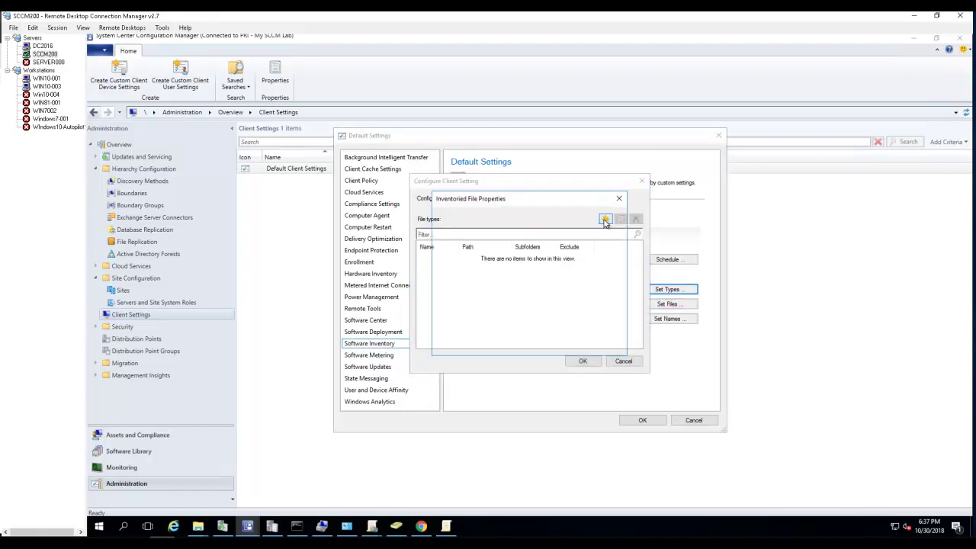
pyautogui.click(605, 219)
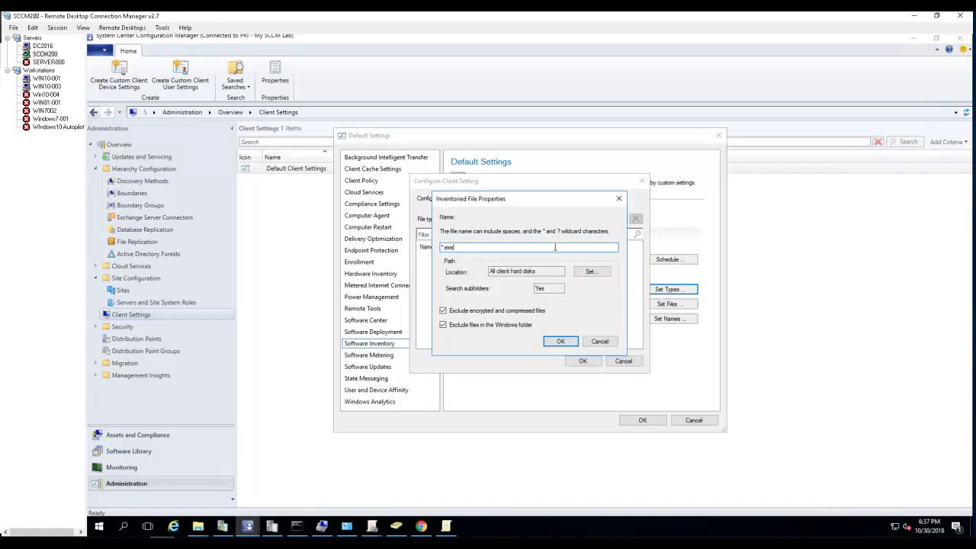
pyautogui.click(561, 341)
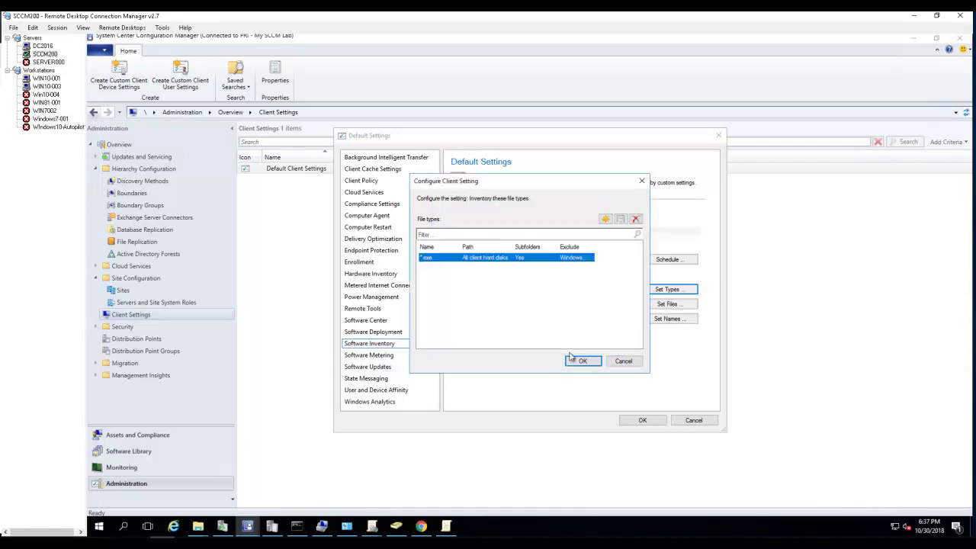
pyautogui.click(580, 360)
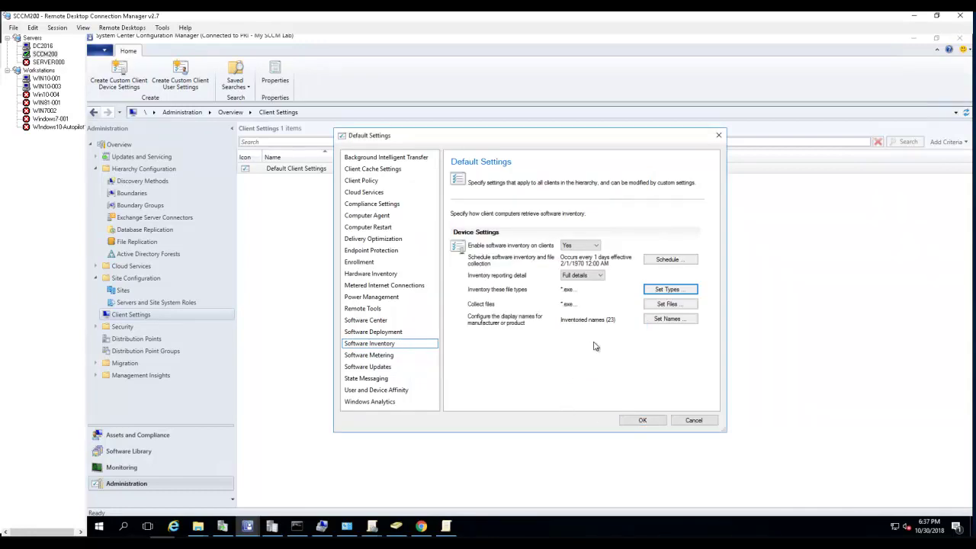
# Step: Review the Software Metering, Software Updates and State Messaging settings, including the choices for enabling updates and handling deployment deadlines
pyautogui.click(389, 355)
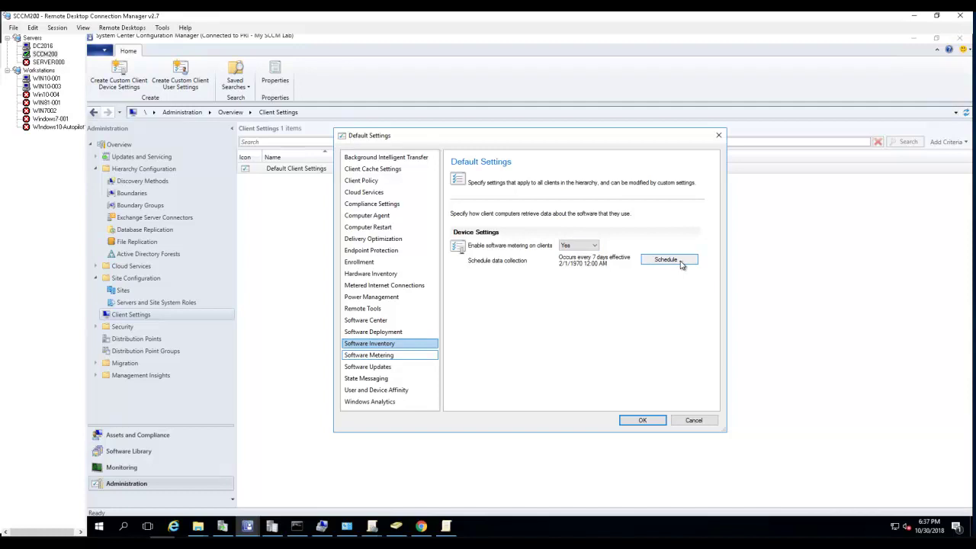
pyautogui.click(412, 367)
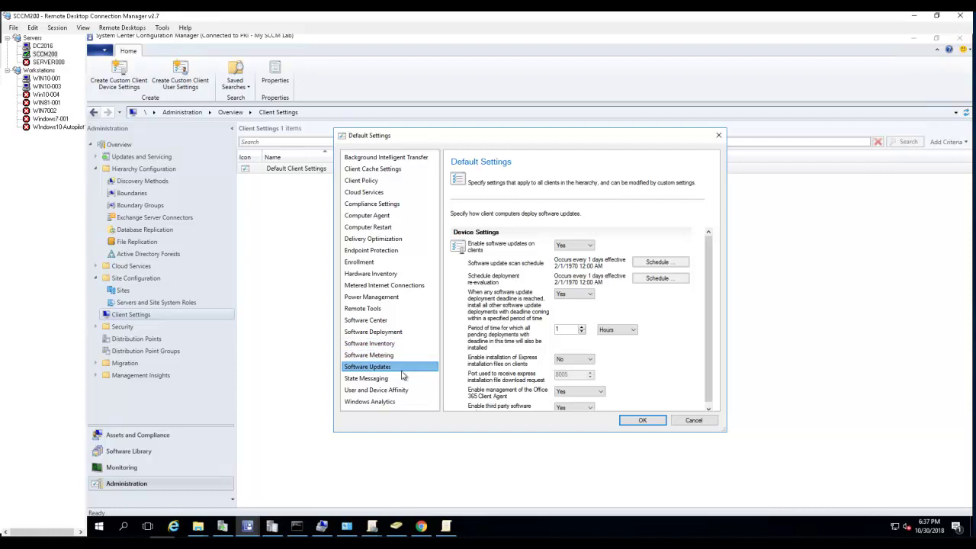
pyautogui.click(576, 247)
pyautogui.click(576, 252)
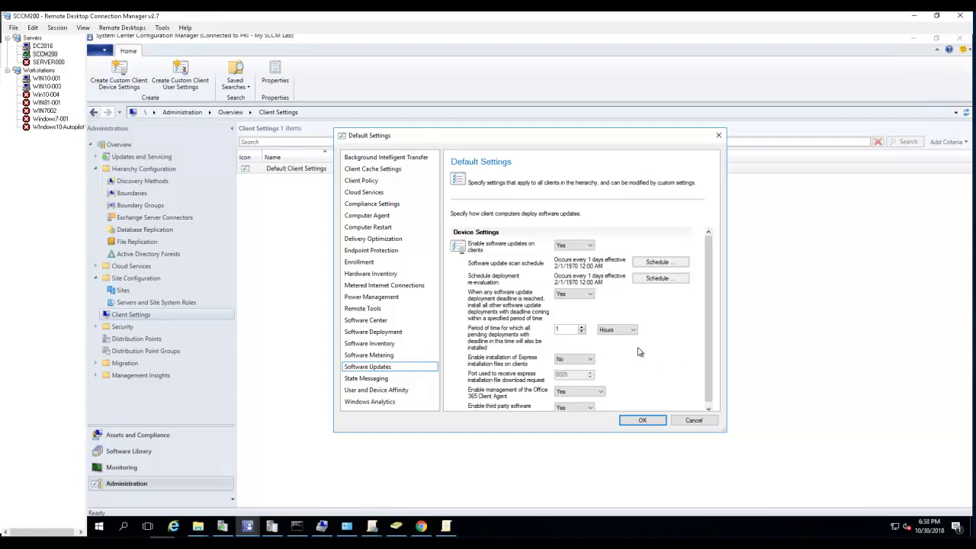
pyautogui.scroll(-1, 641, 347)
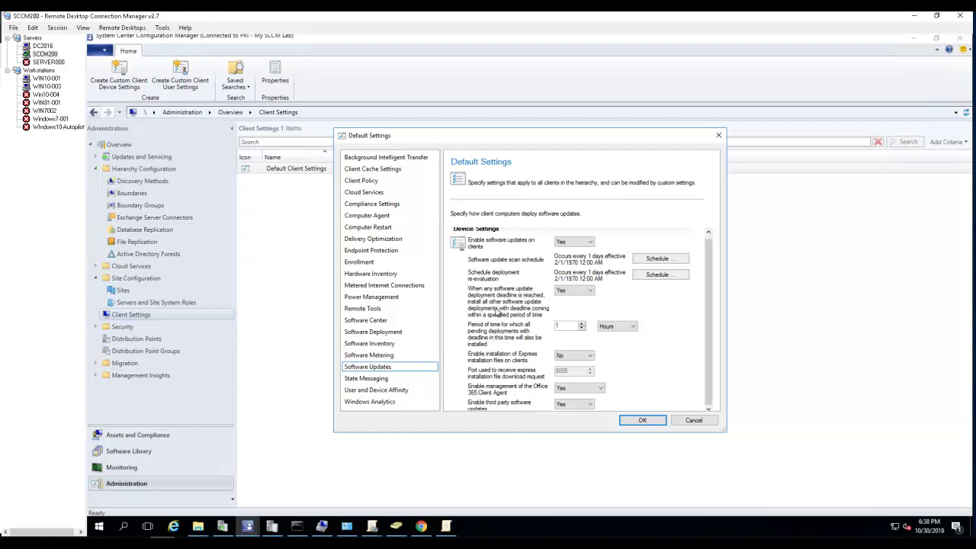
pyautogui.click(565, 294)
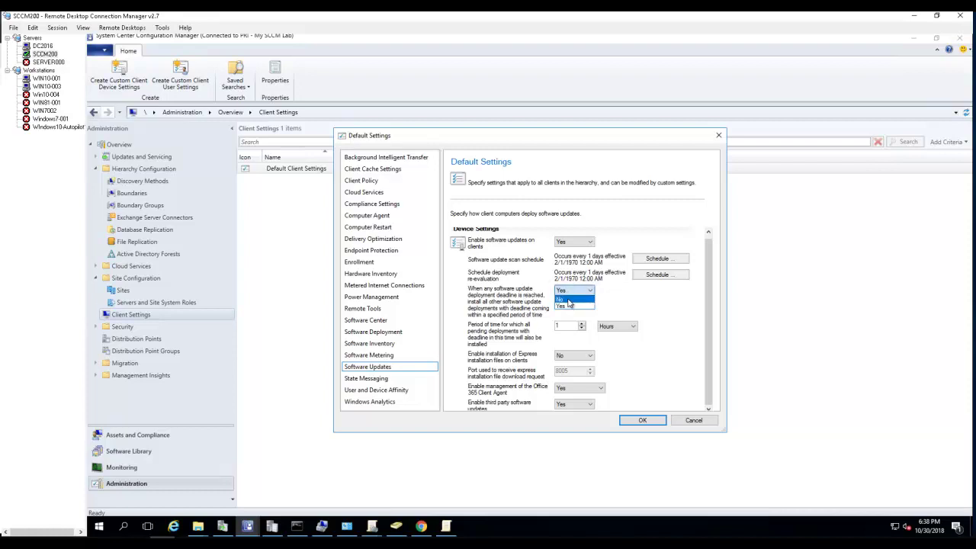
pyautogui.click(567, 308)
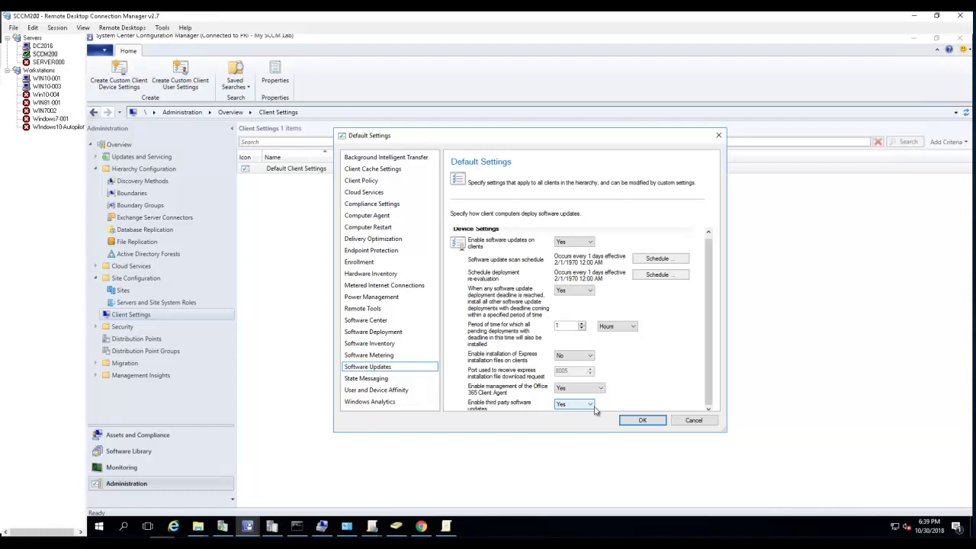
pyautogui.click(368, 381)
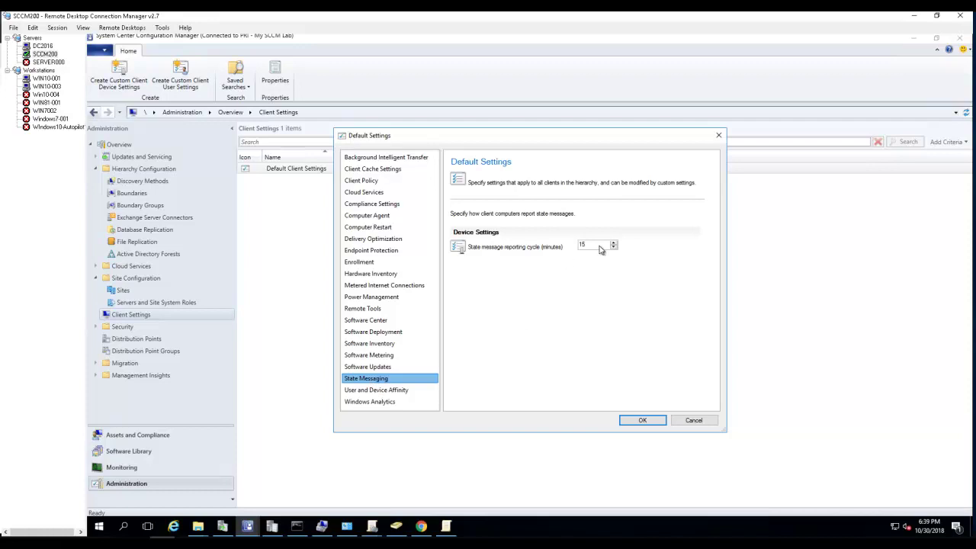
# Step: In User and Device Affinity, set automatic affinity configuration from usage data and allowing users to define their primary devices to Yes
pyautogui.click(393, 391)
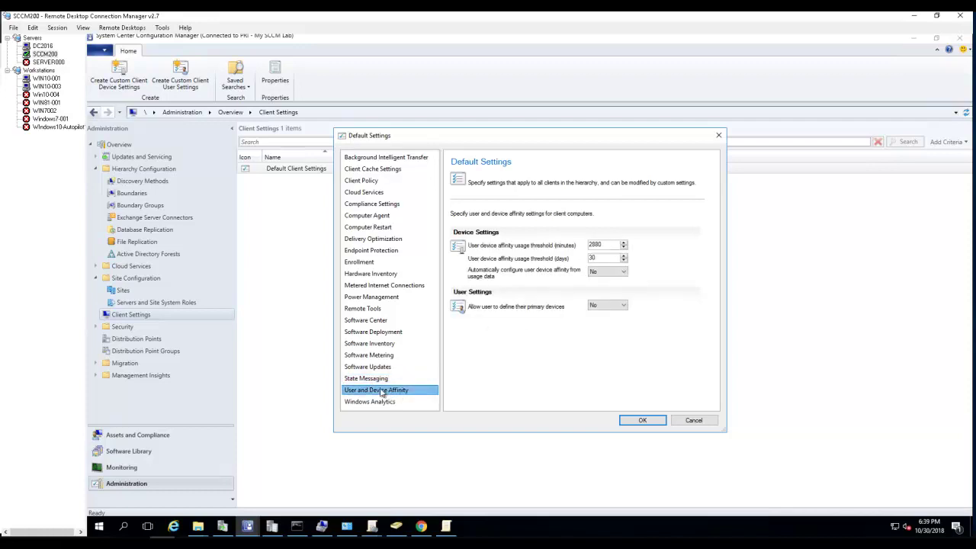
pyautogui.press('Up')
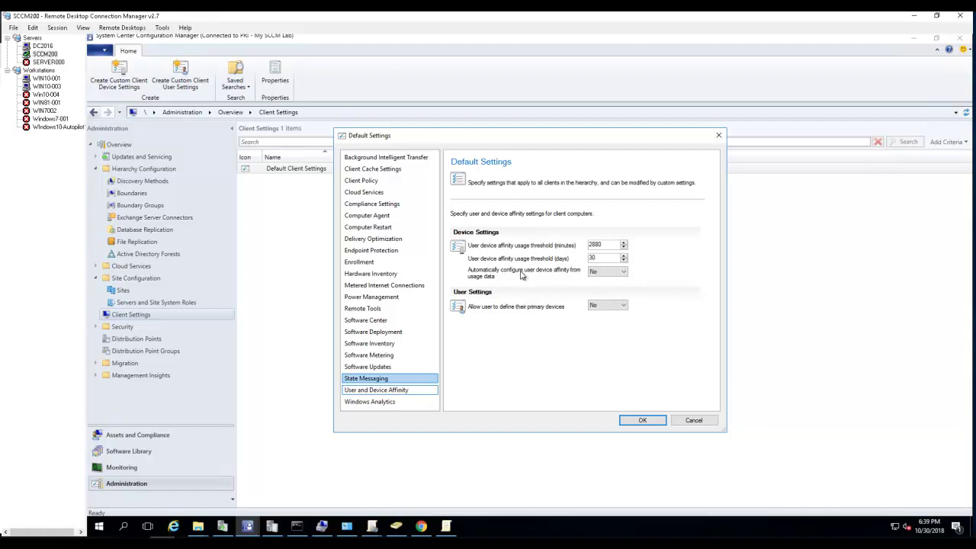
pyautogui.click(591, 274)
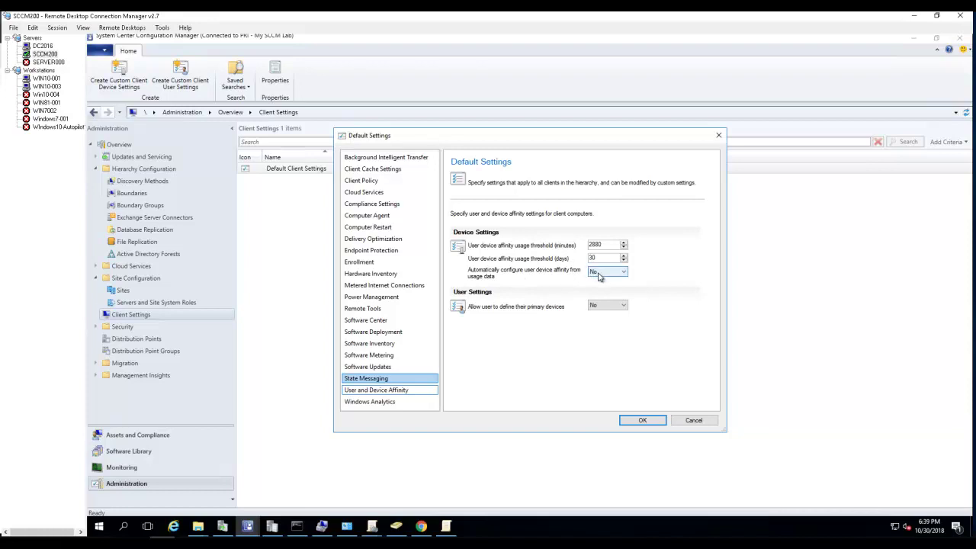
pyautogui.click(599, 275)
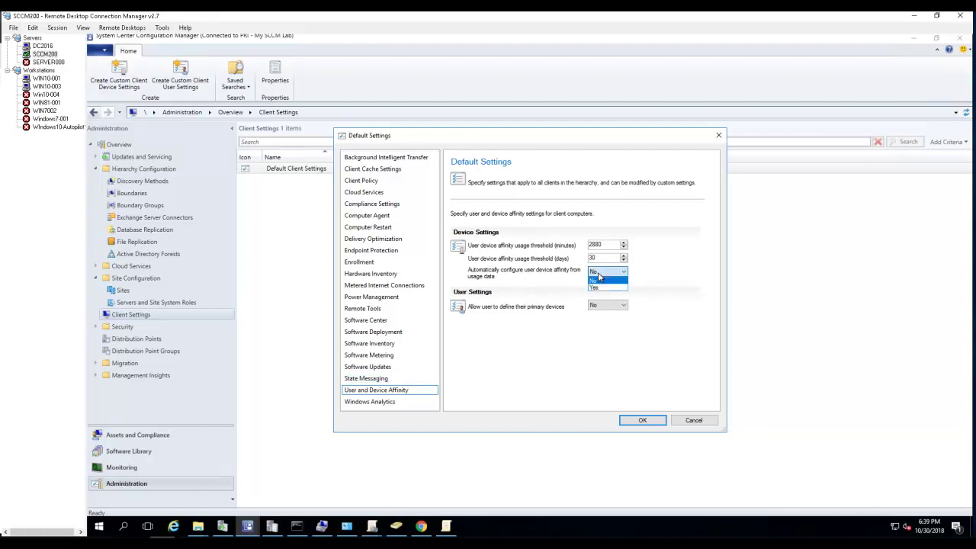
pyautogui.click(601, 288)
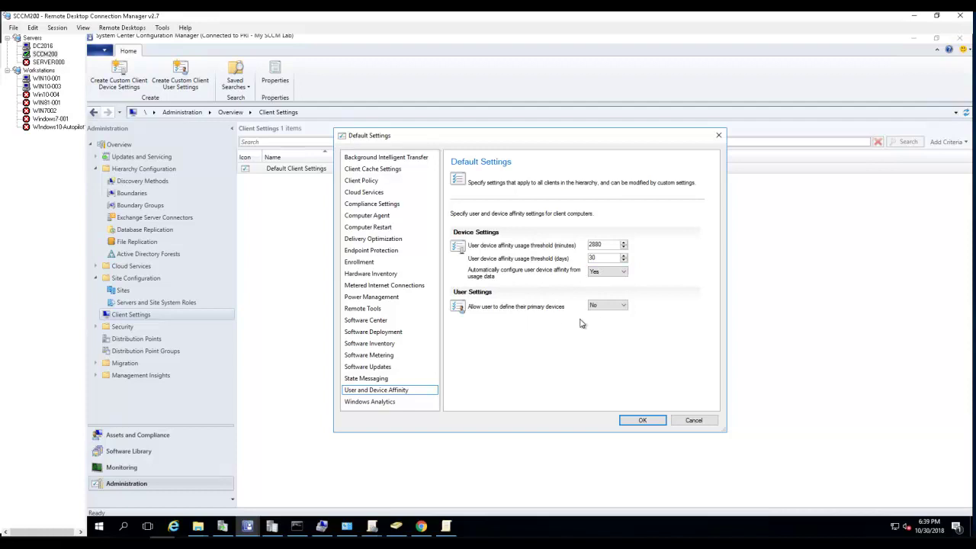
pyautogui.click(603, 305)
pyautogui.click(600, 320)
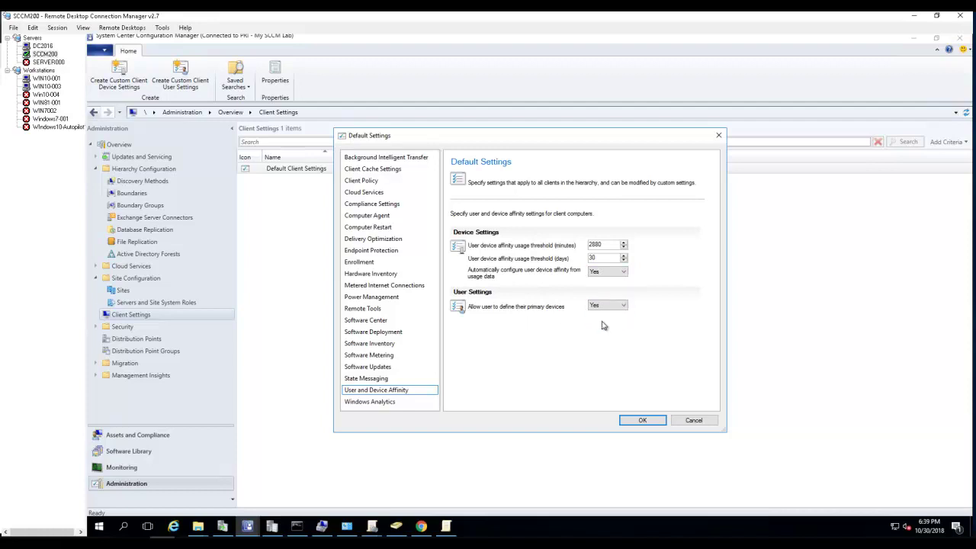
# Step: Try enabling Windows telemetry management and entering a Commercial ID key in Windows Analytics, and set telemetry management back to No
pyautogui.click(389, 404)
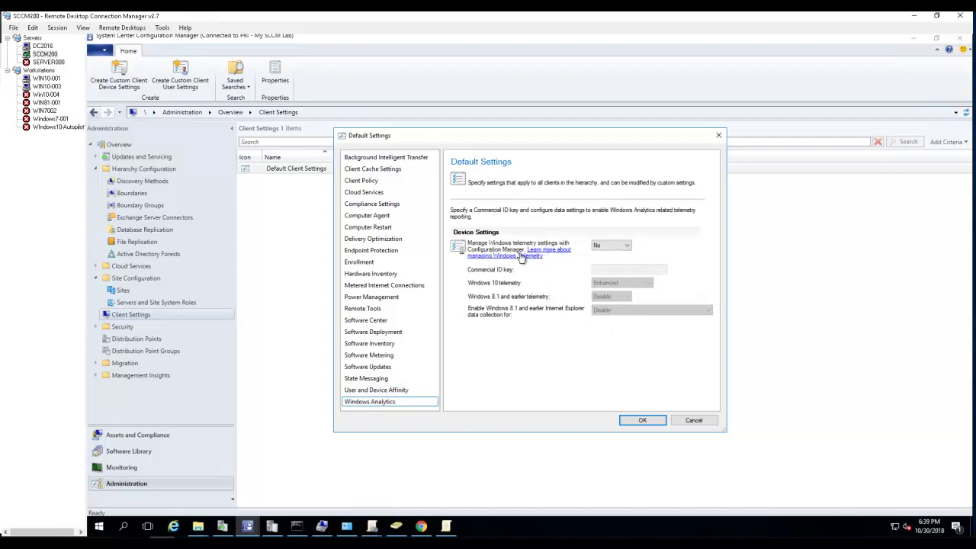
pyautogui.click(410, 344)
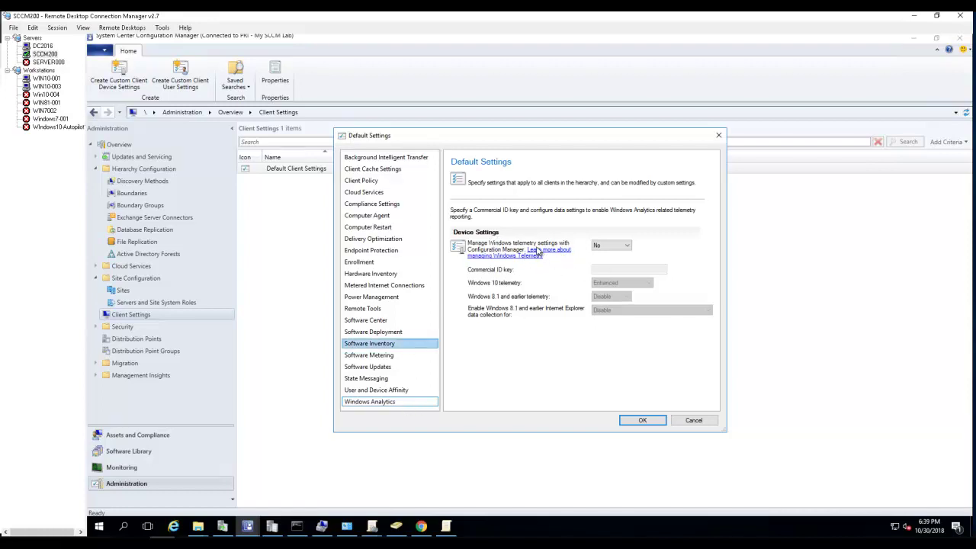
pyautogui.click(613, 247)
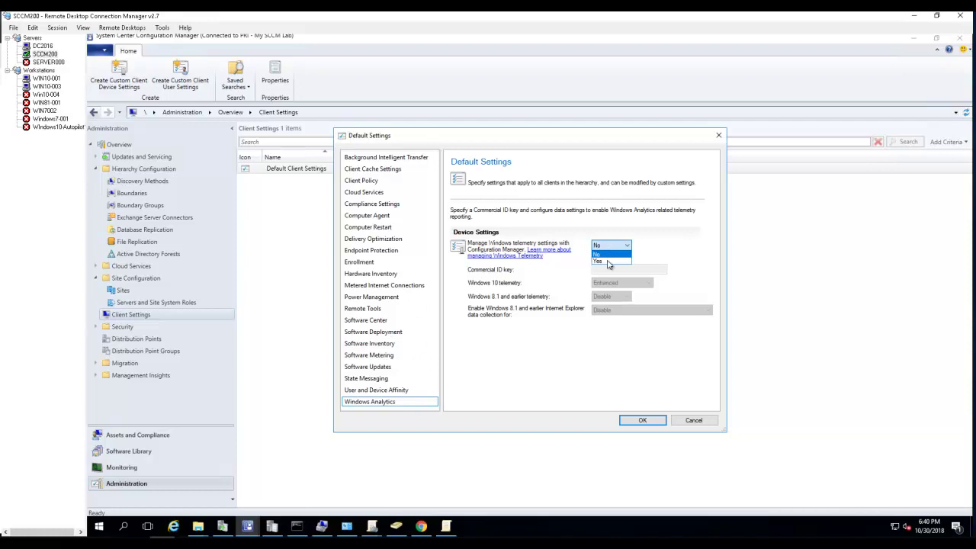
pyautogui.click(599, 262)
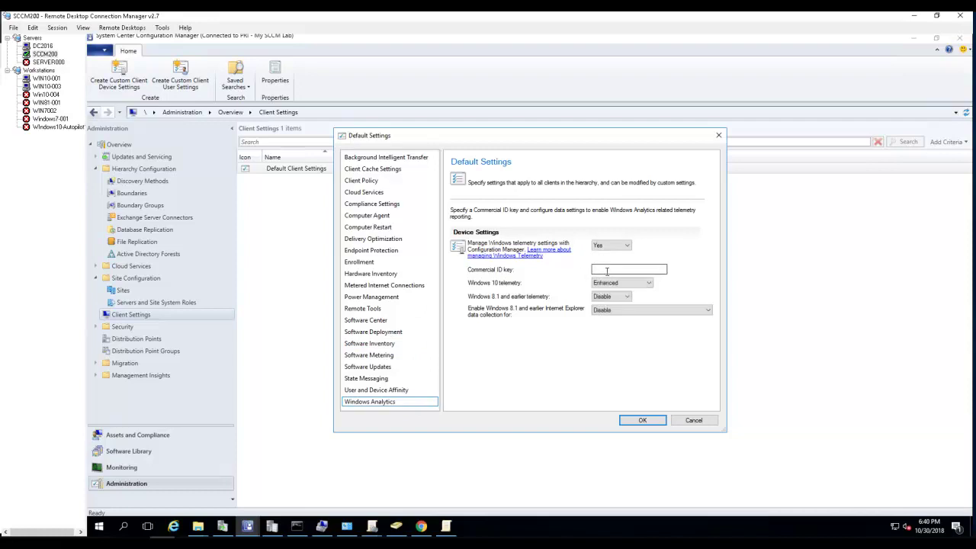
pyautogui.click(607, 270)
pyautogui.write('d')
pyautogui.click(613, 250)
pyautogui.click(608, 255)
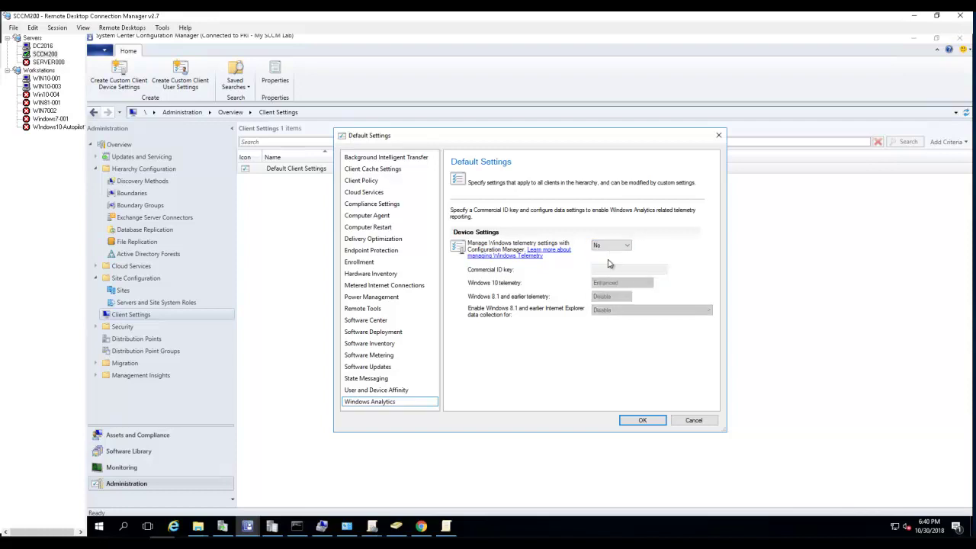
# Step: Save the changes made to the Default Client Settings
pyautogui.click(642, 423)
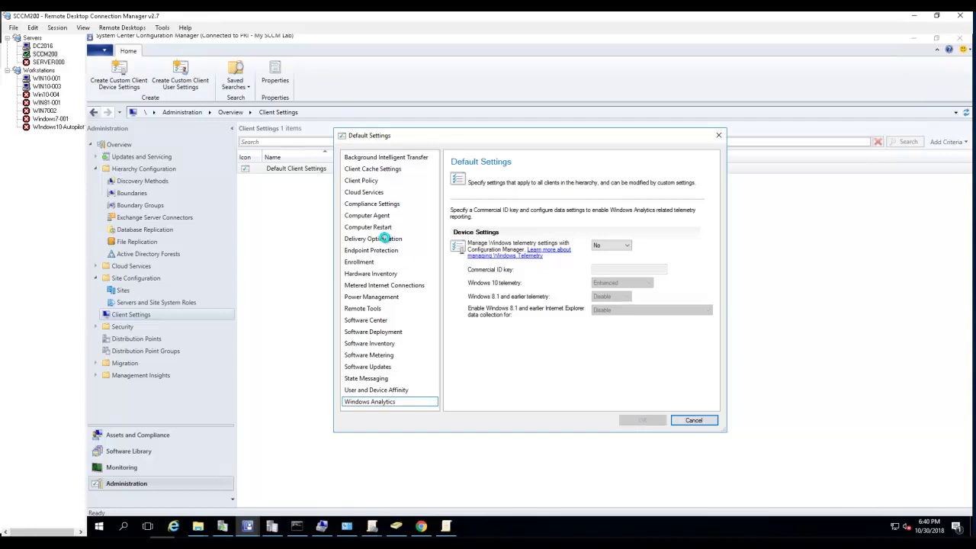